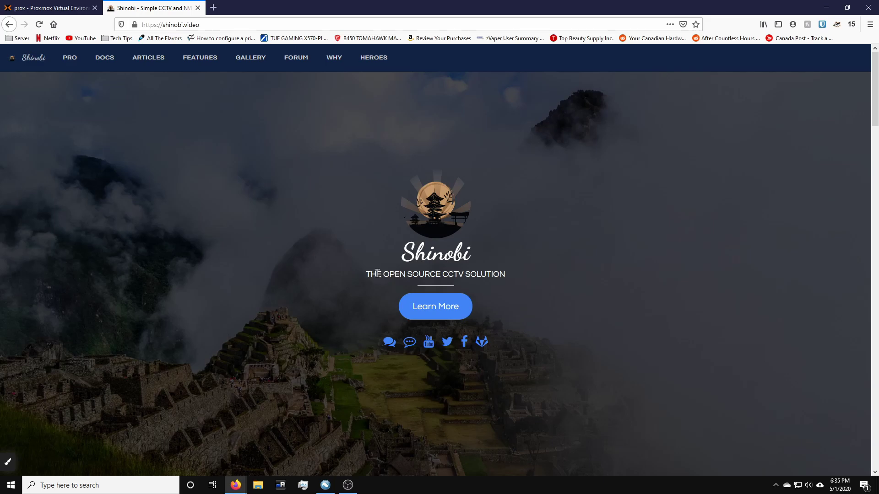
Step: Highlight the 'THE OPEN SOURCE CCTV SOLUTION' tagline, then switch to the Proxmox management page
{"action": "left_click_drag", "start_coordinate": [368, 273], "coordinate": [502, 272]}
{"action": "left_click", "coordinate": [481, 273]}
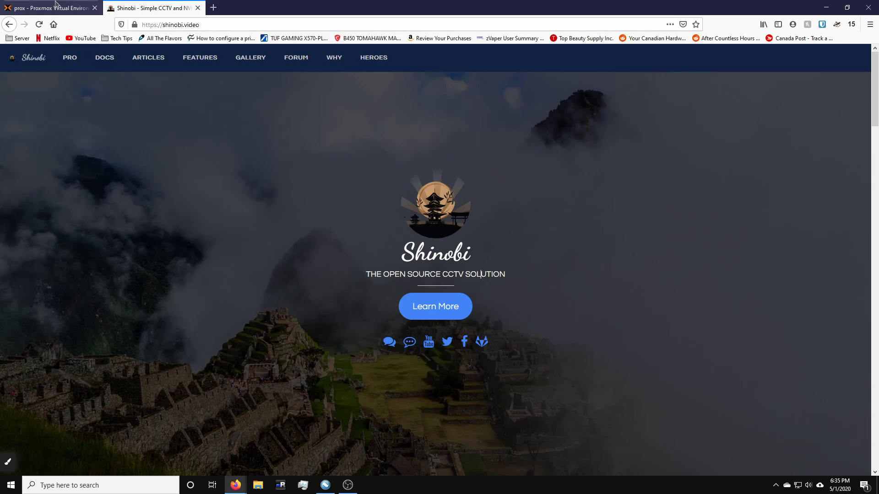
{"action": "left_click", "coordinate": [56, 5]}
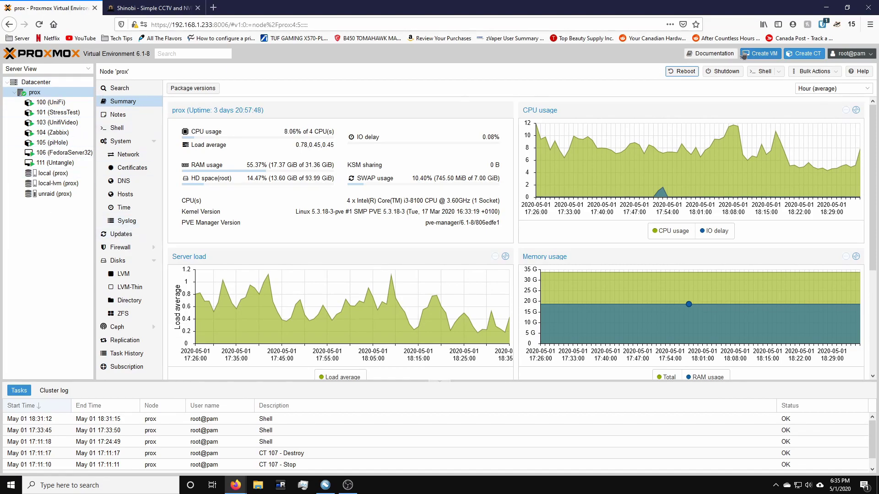
Step: Start new container 102 with hostname Shinobi and a confirmed root password, advancing to template selection
{"action": "left_click", "coordinate": [804, 54]}
{"action": "left_click", "coordinate": [365, 214]}
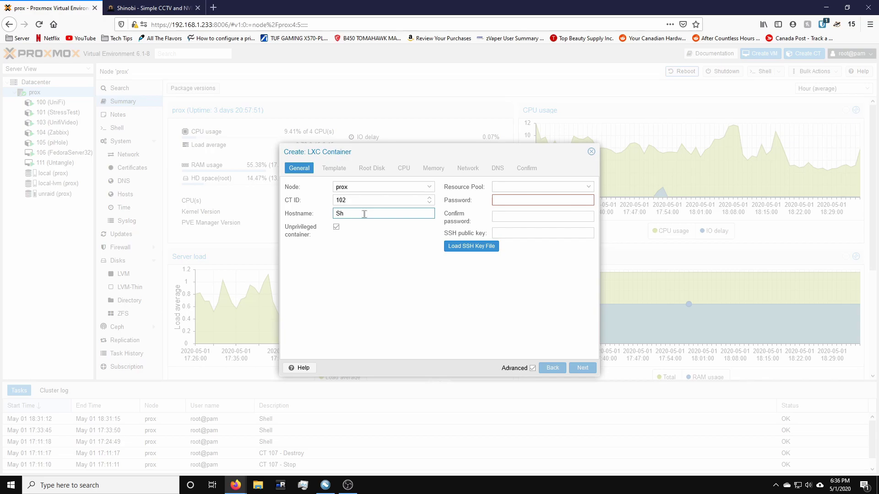
{"action": "left_click", "coordinate": [537, 199]}
{"action": "type", "text": "********"}
{"action": "key", "text": "Tab"}
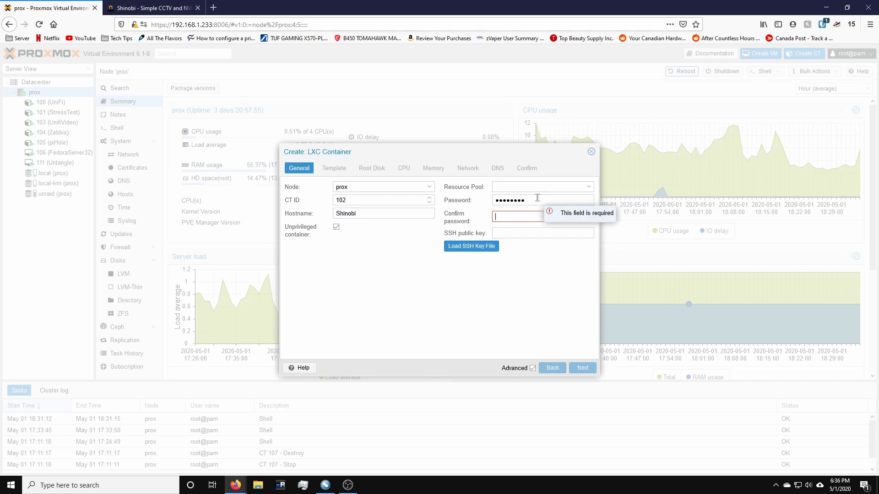
{"action": "type", "text": "********"}
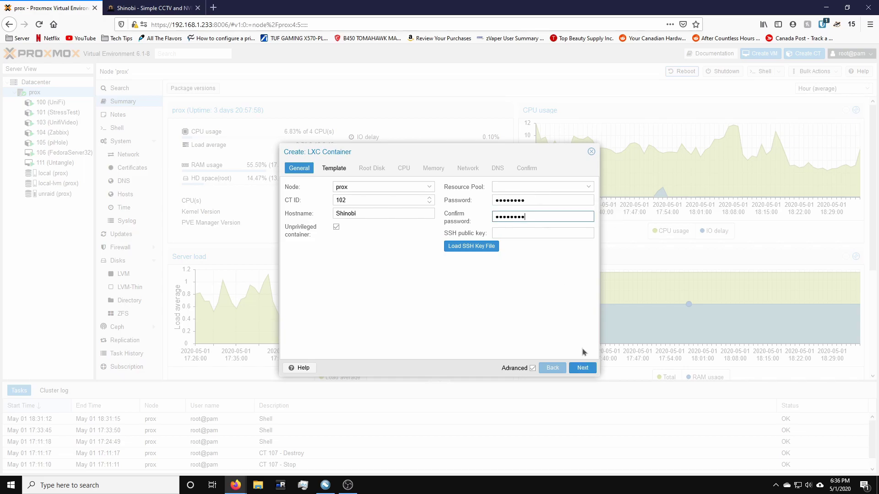
{"action": "left_click", "coordinate": [582, 368]}
{"action": "left_click", "coordinate": [376, 201]}
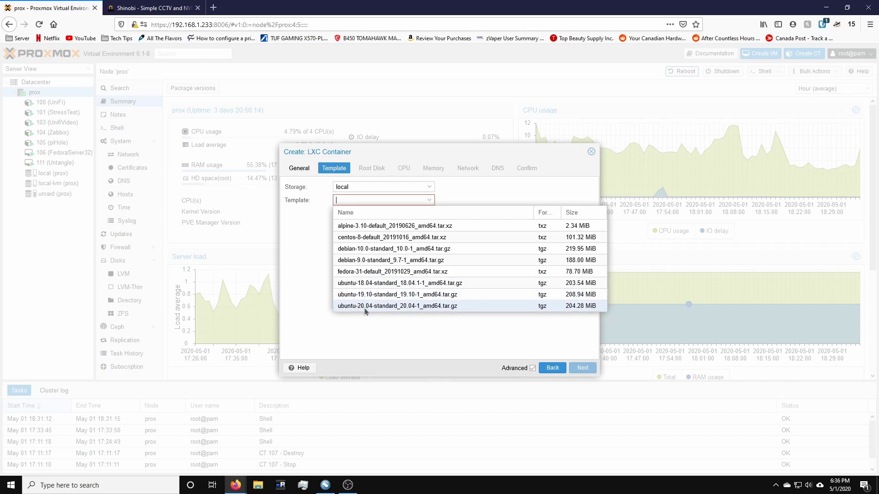
Step: Pick the ubuntu-20.04 standard template and step through the root disk and CPU (2 cores) settings
{"action": "left_click", "coordinate": [367, 306]}
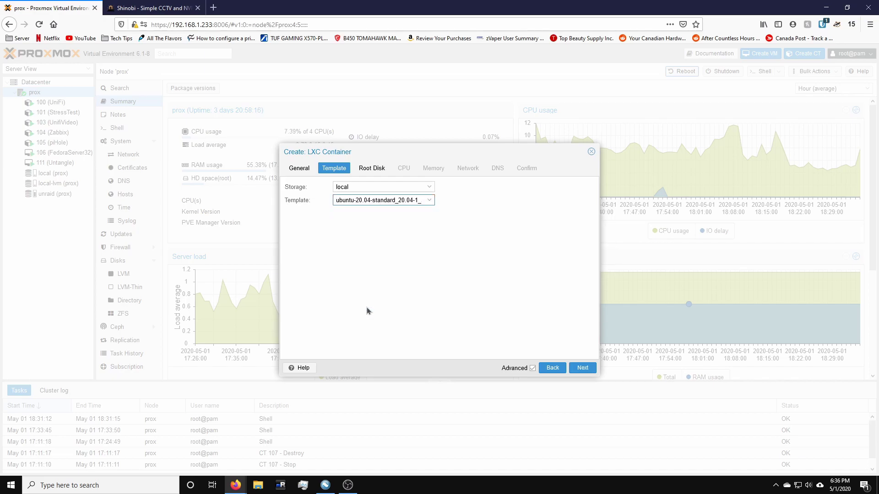
{"action": "left_click", "coordinate": [583, 369]}
{"action": "left_click", "coordinate": [370, 205]}
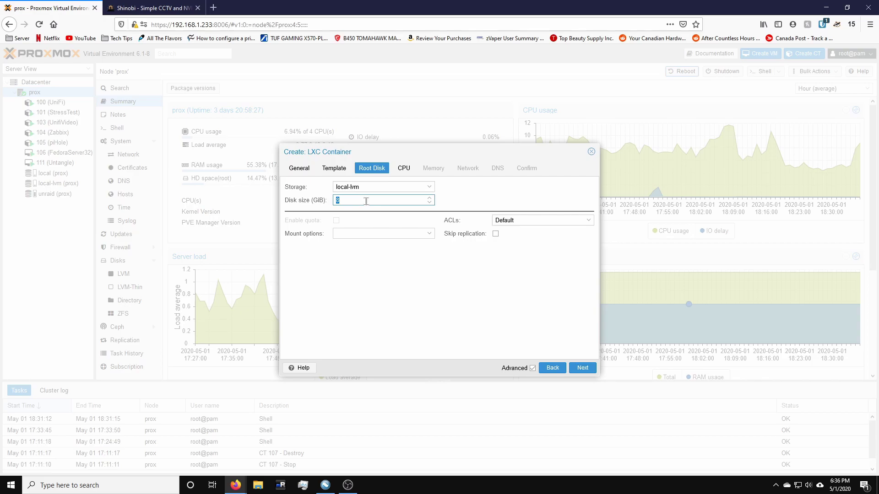
{"action": "left_click", "coordinate": [580, 368]}
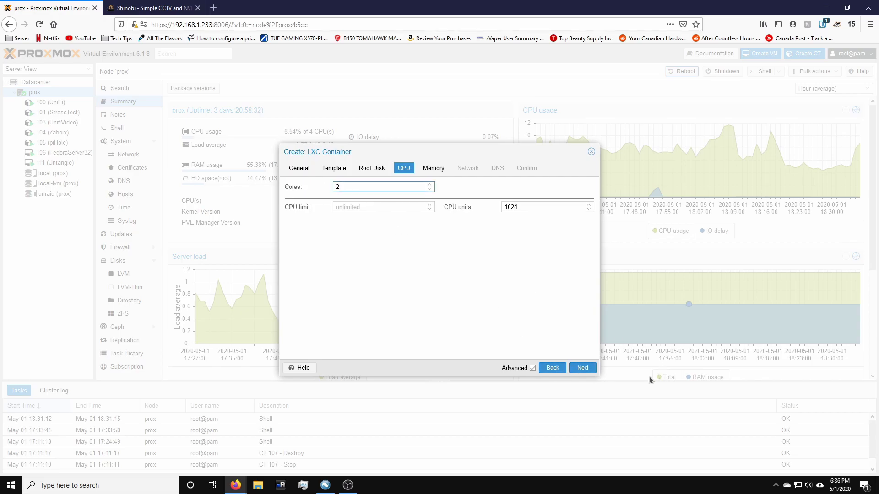
{"action": "left_click", "coordinate": [582, 368]}
Step: Set memory to 4096 MiB, use DHCP for IPv4, and finish creating the container
{"action": "double_click", "coordinate": [360, 187]}
{"action": "type", "text": "4096"}
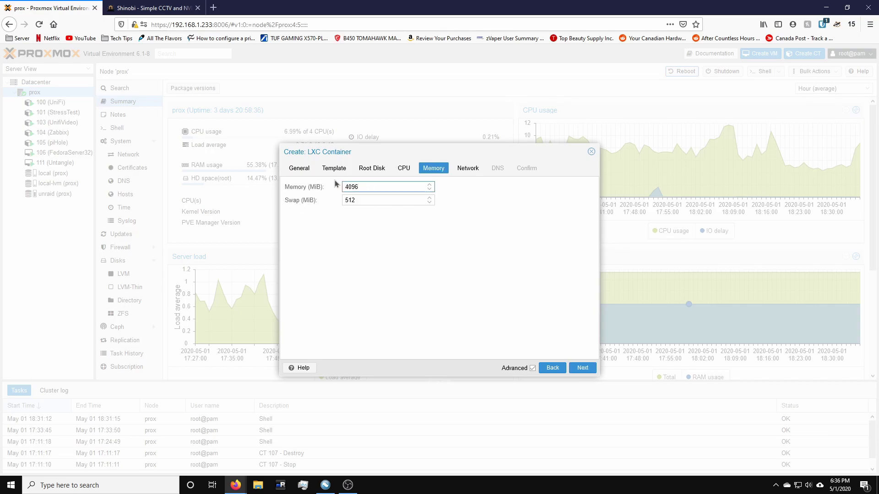
{"action": "left_click", "coordinate": [573, 368]}
{"action": "left_click", "coordinate": [493, 187]}
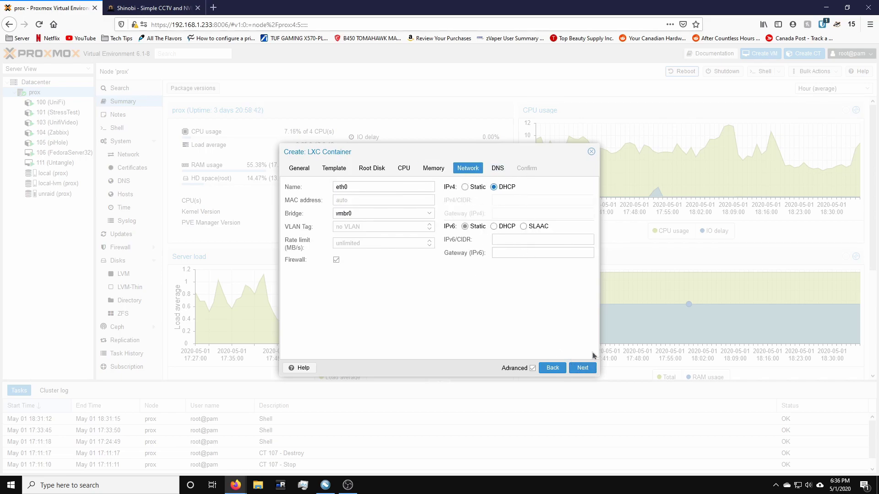
{"action": "left_click", "coordinate": [579, 370]}
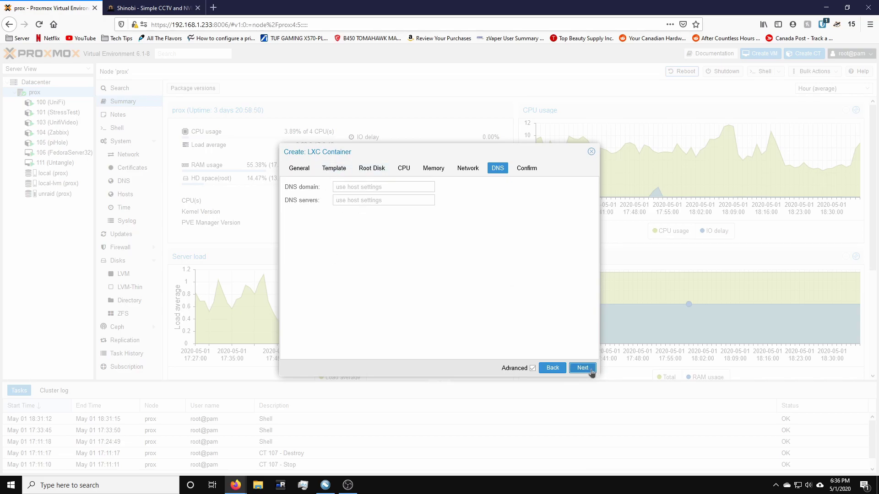
{"action": "left_click", "coordinate": [591, 371]}
{"action": "left_click", "coordinate": [591, 372]}
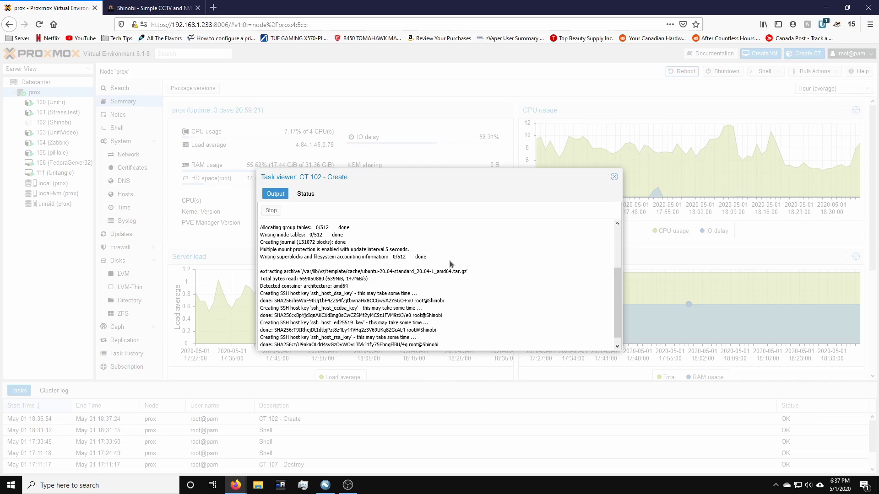
Step: Close the creation task log, then start container 102 Shinobi and open its console
{"action": "left_click_drag", "start_coordinate": [295, 347], "coordinate": [269, 345]}
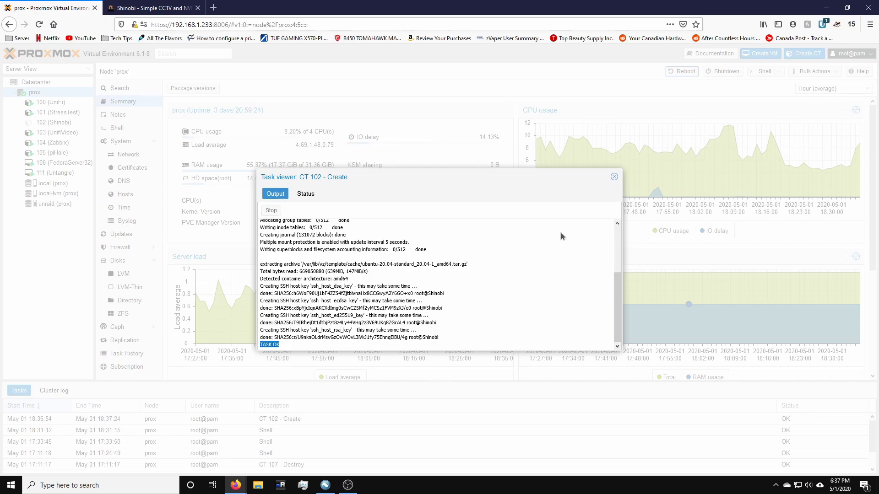
{"action": "left_click", "coordinate": [614, 177]}
{"action": "left_click", "coordinate": [43, 121]}
{"action": "left_click", "coordinate": [694, 71]}
{"action": "left_click", "coordinate": [136, 102]}
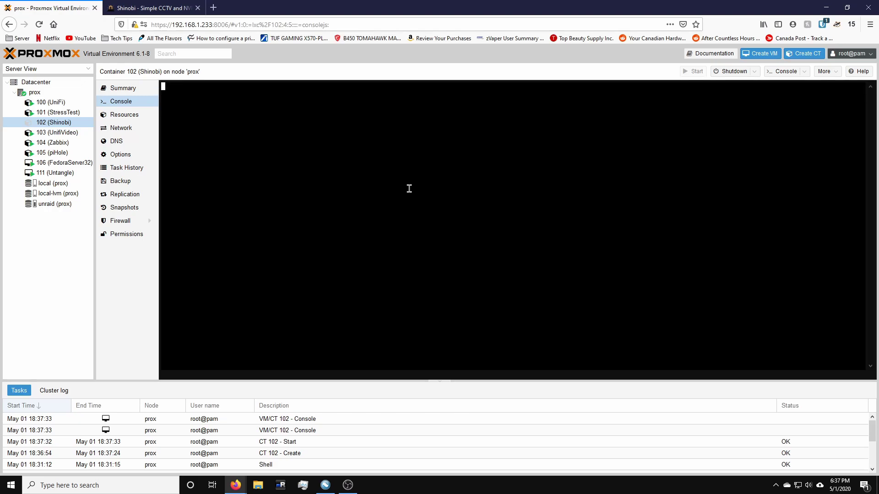
Step: Log in to the container as root and run apt update
{"action": "type", "text": "root"}
{"action": "key", "text": "Return"}
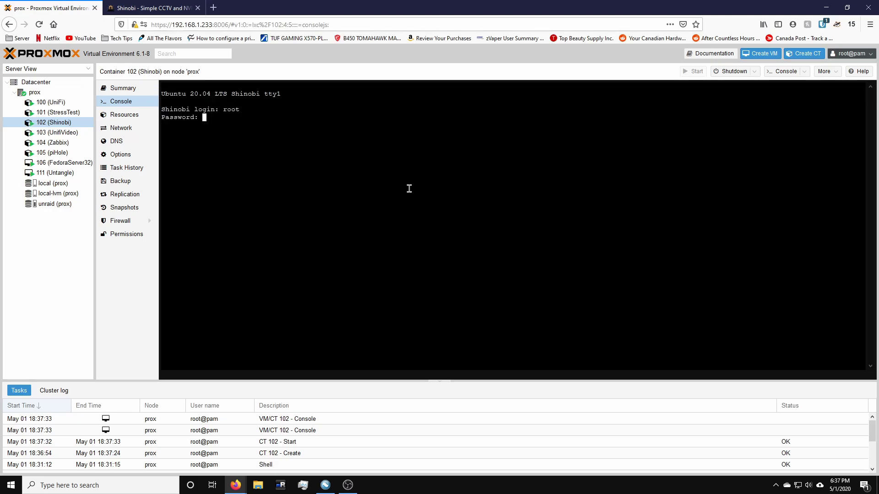
{"action": "key", "text": "Return"}
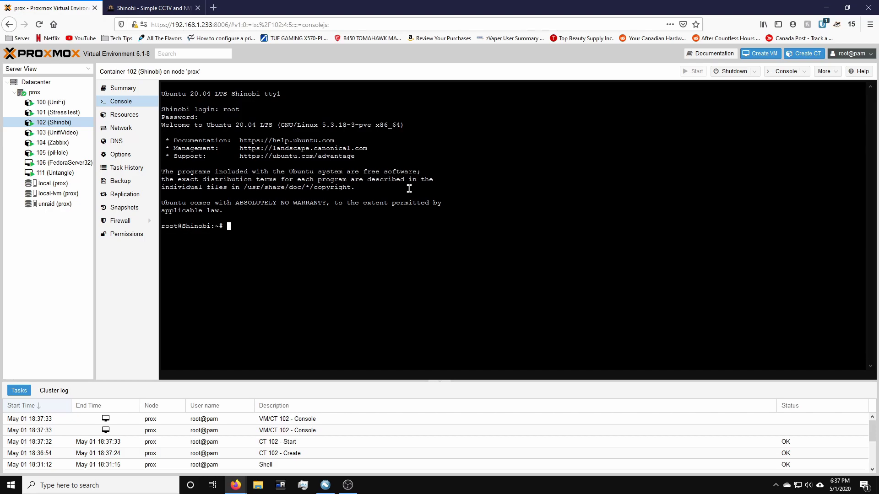
{"action": "type", "text": "apt update"}
{"action": "key", "text": "Return"}
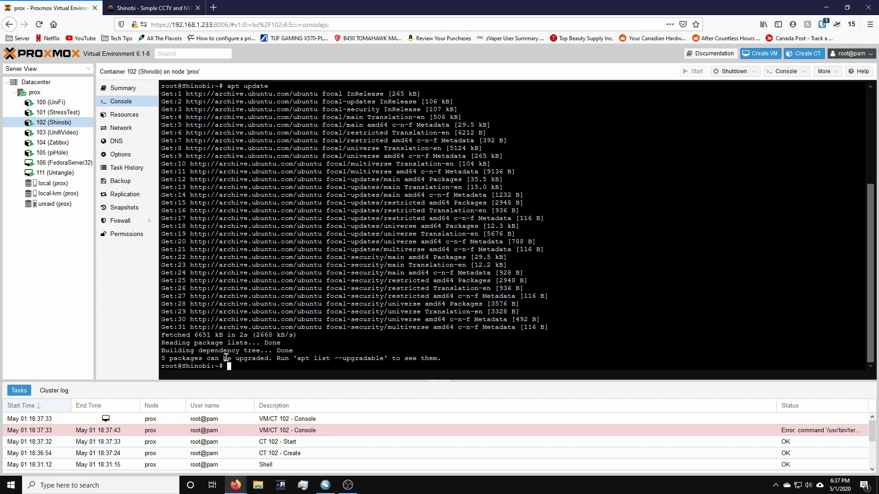
Step: Upgrade the container's packages with apt upgrade, install htop, and clear the screen
{"action": "left_click_drag", "start_coordinate": [201, 361], "coordinate": [161, 359]}
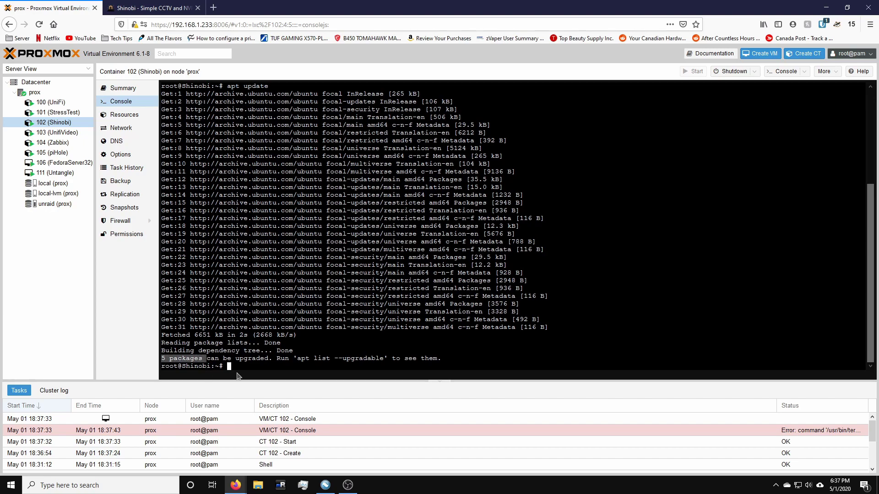
{"action": "left_click", "coordinate": [255, 365]}
{"action": "type", "text": "apt upgrade"}
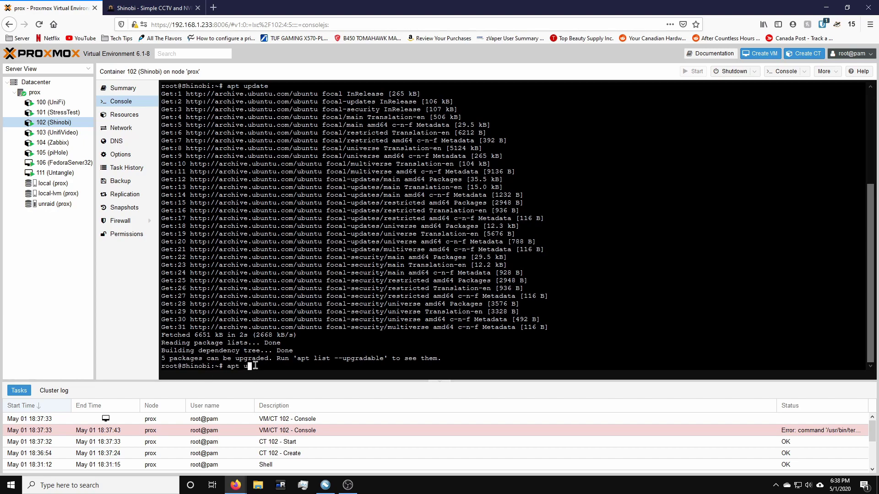
{"action": "key", "text": "Return"}
{"action": "key", "text": "Return"}
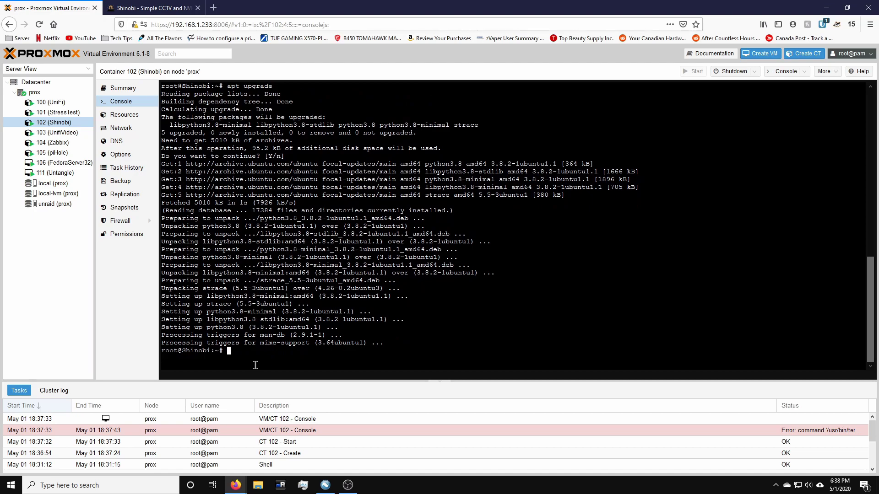
{"action": "type", "text": "apt install htop"}
{"action": "key", "text": "Return"}
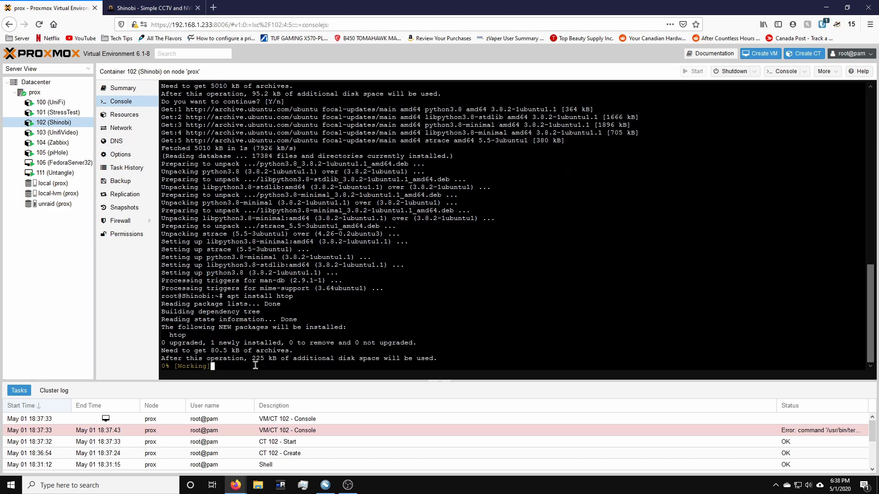
{"action": "type", "text": "clear"}
{"action": "key", "text": "Return"}
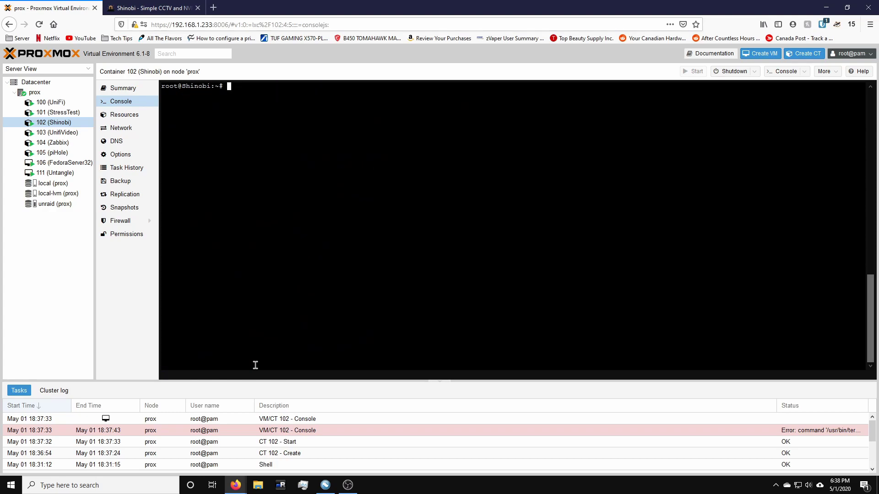
Step: Check for curl with 'which curl', install it with apt, and clear the screen
{"action": "type", "text": "which curl"}
{"action": "key", "text": "Return"}
{"action": "type", "text": "apt install curl"}
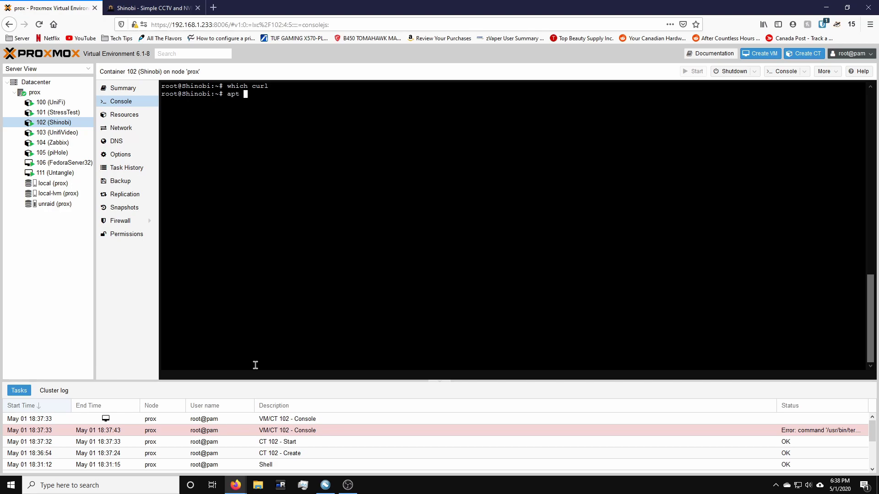
{"action": "key", "text": "Return"}
{"action": "key", "text": "Return"}
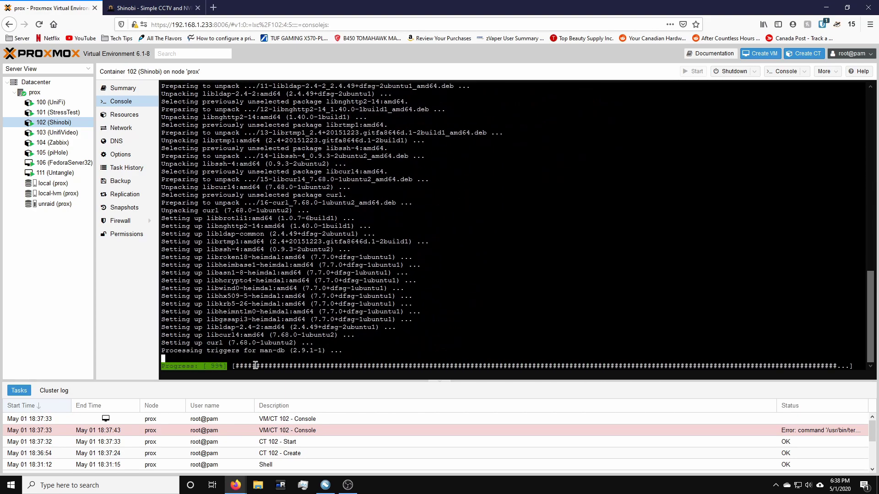
{"action": "type", "text": "clear"}
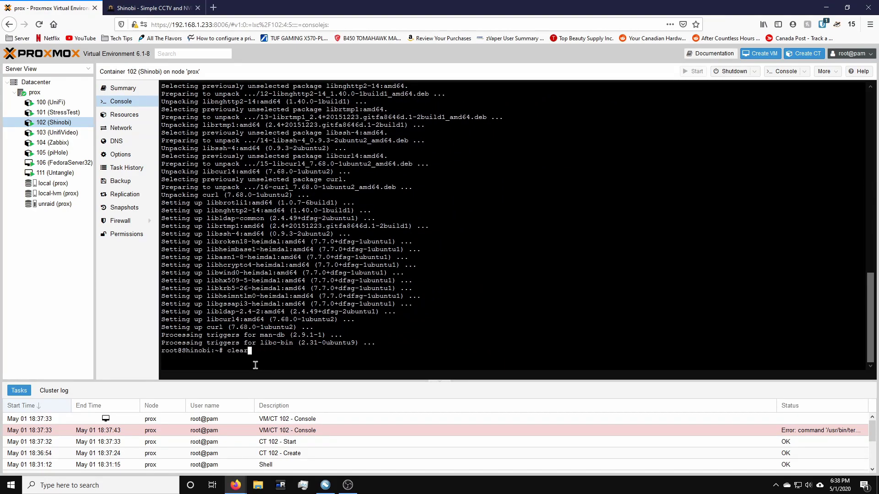
{"action": "key", "text": "Return"}
Step: Confirm wget is at /usr/bin/wget, check curl again, and clear the terminal
{"action": "type", "text": "which "}
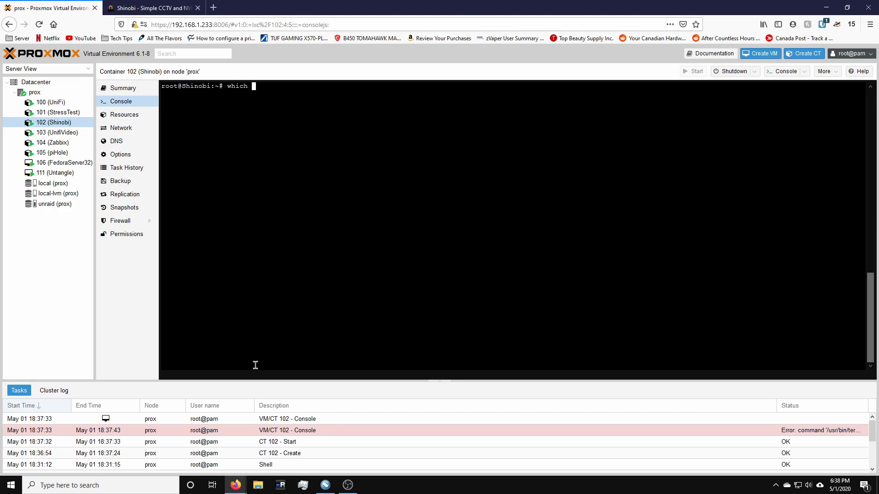
{"action": "type", "text": "wget"}
{"action": "key", "text": "Return"}
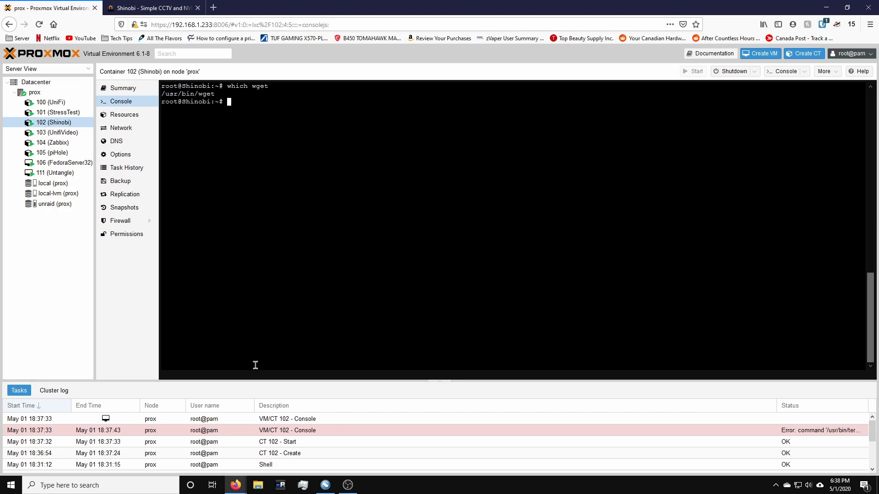
{"action": "type", "text": "whoch curl"}
{"action": "key", "text": "Return"}
{"action": "type", "text": "clear"}
{"action": "key", "text": "Return"}
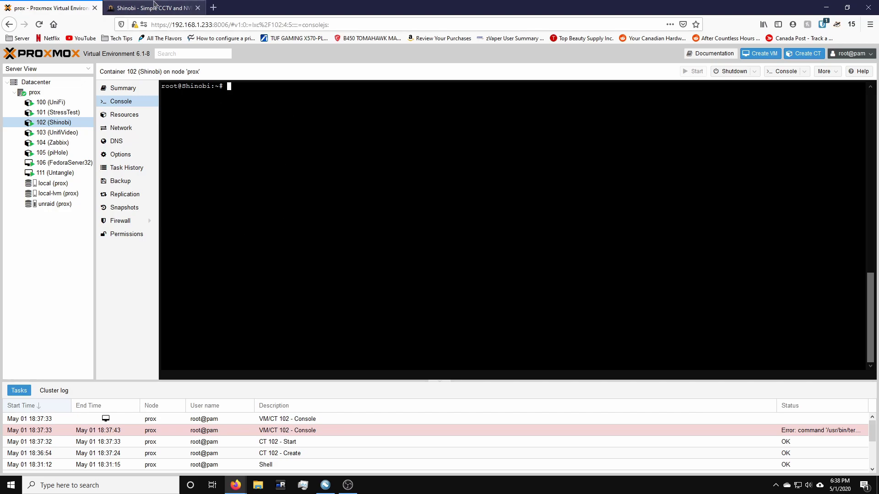
Step: On shinobi.video, go through Learn More to the Download link on GitLab
{"action": "left_click", "coordinate": [154, 6]}
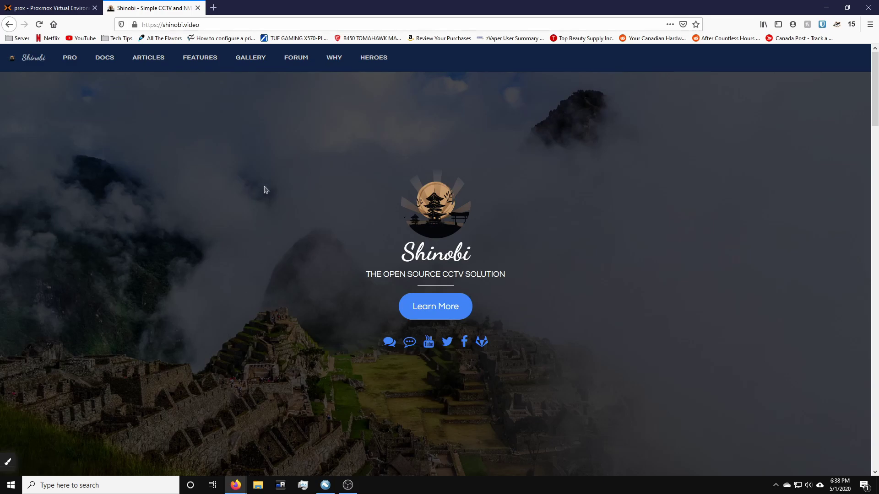
{"action": "left_click", "coordinate": [417, 316]}
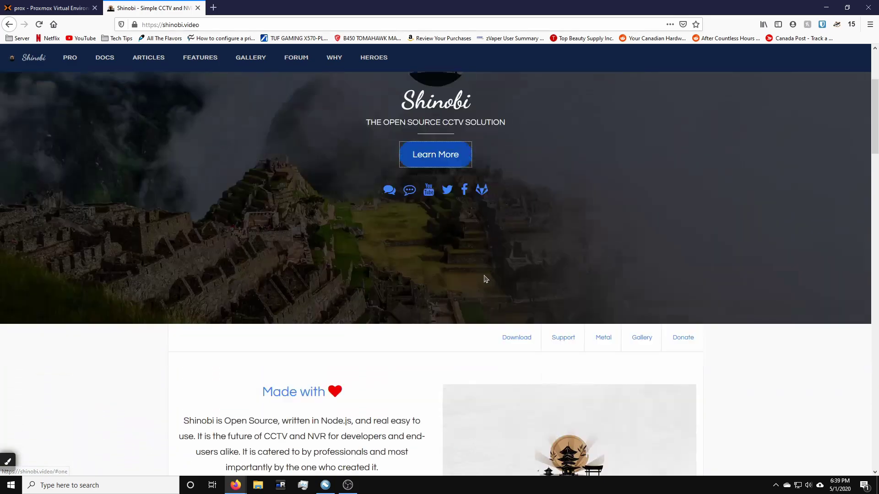
{"action": "scroll", "coordinate": [388, 247], "scroll_direction": "down", "scroll_amount": 12}
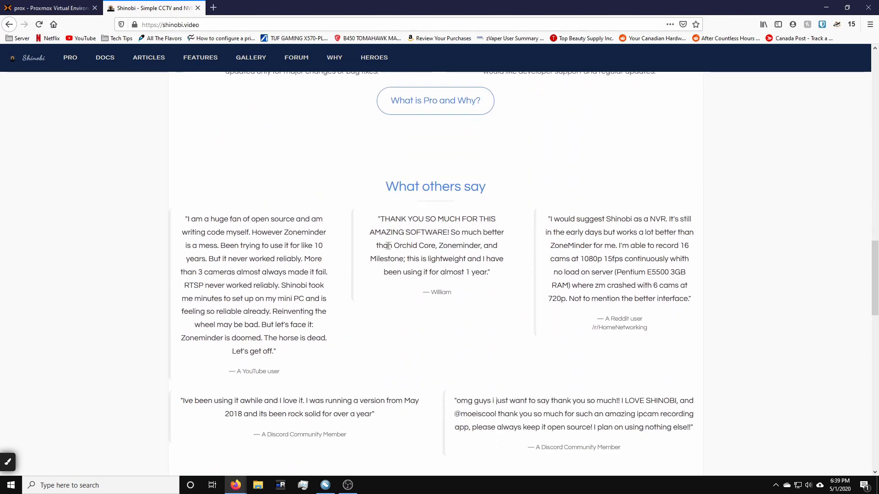
{"action": "scroll", "coordinate": [388, 247], "scroll_direction": "down", "scroll_amount": 6}
{"action": "scroll", "coordinate": [389, 250], "scroll_direction": "down", "scroll_amount": 10}
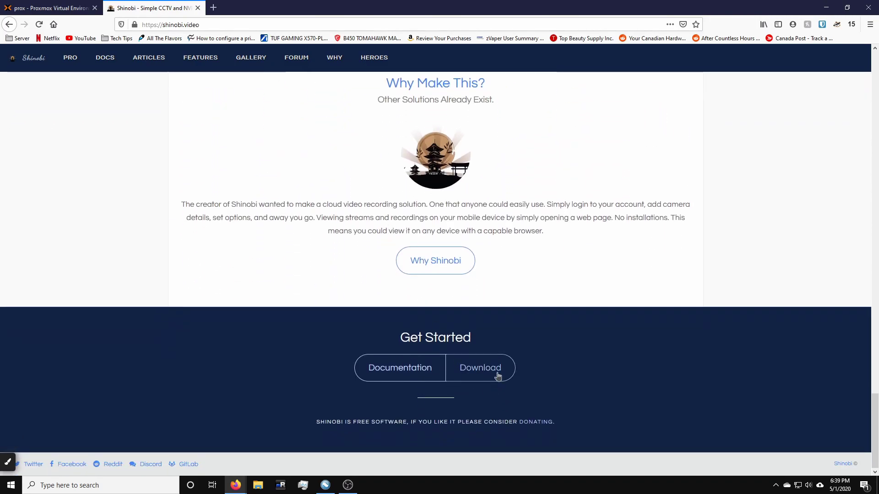
{"action": "left_click", "coordinate": [482, 373]}
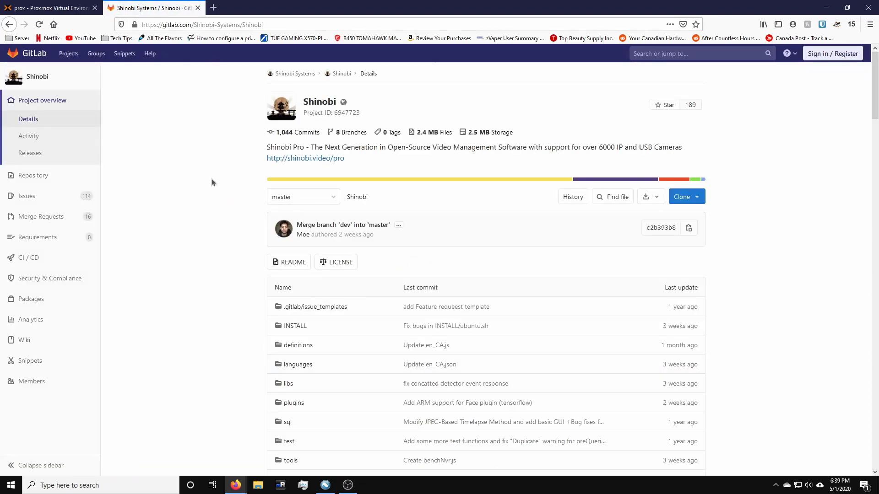
Step: Copy the Fast Install bash installer command from the GitLab README and return to Proxmox
{"action": "scroll", "coordinate": [211, 179], "scroll_direction": "down", "scroll_amount": 10}
{"action": "scroll", "coordinate": [212, 178], "scroll_direction": "down", "scroll_amount": 12}
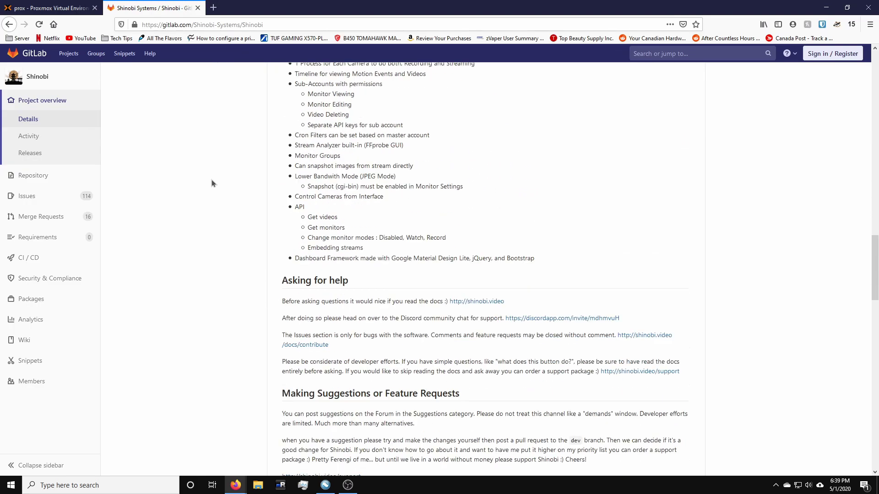
{"action": "scroll", "coordinate": [212, 183], "scroll_direction": "down", "scroll_amount": 4}
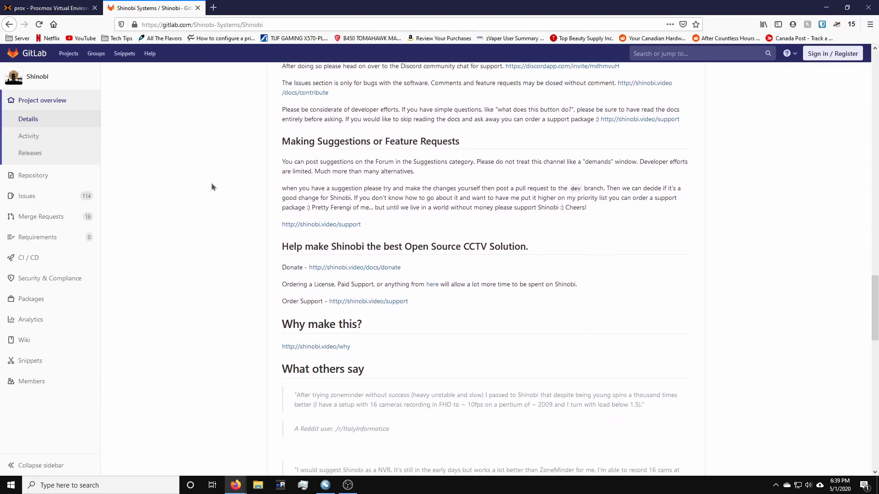
{"action": "scroll", "coordinate": [212, 183], "scroll_direction": "down", "scroll_amount": 4}
{"action": "scroll", "coordinate": [211, 187], "scroll_direction": "down", "scroll_amount": 6}
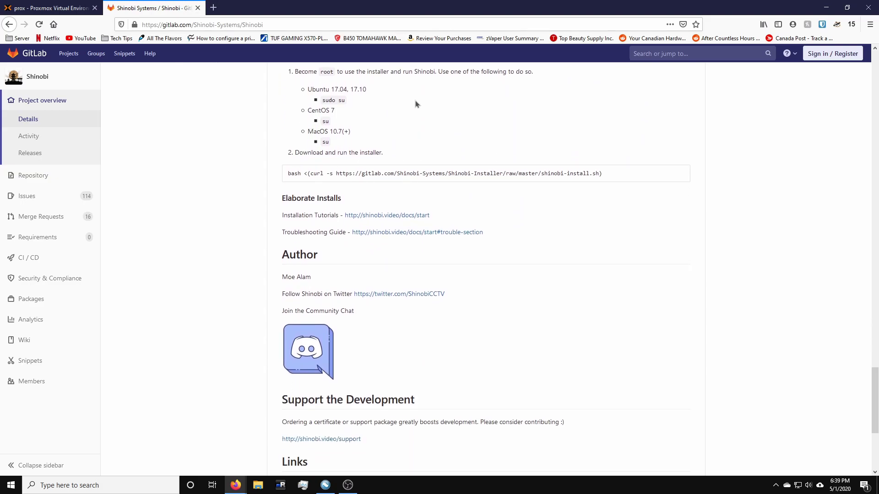
{"action": "scroll", "coordinate": [365, 135], "scroll_direction": "up", "scroll_amount": 1}
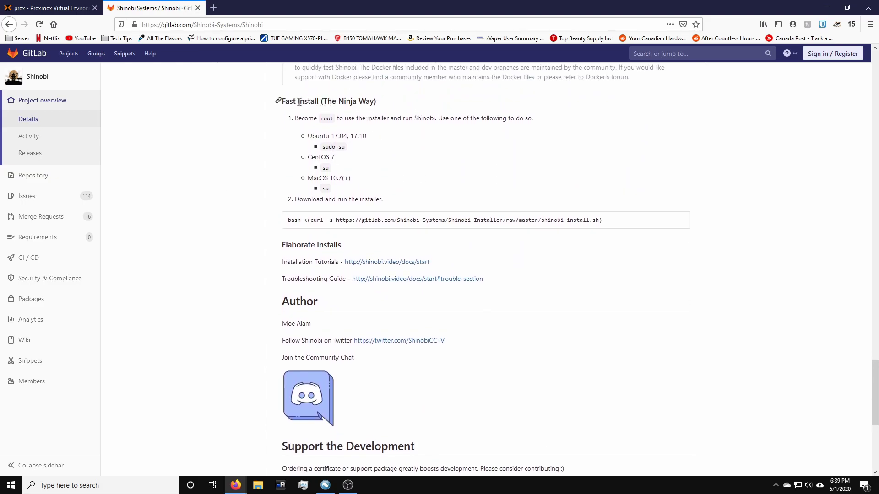
{"action": "left_click_drag", "start_coordinate": [298, 102], "coordinate": [371, 103]}
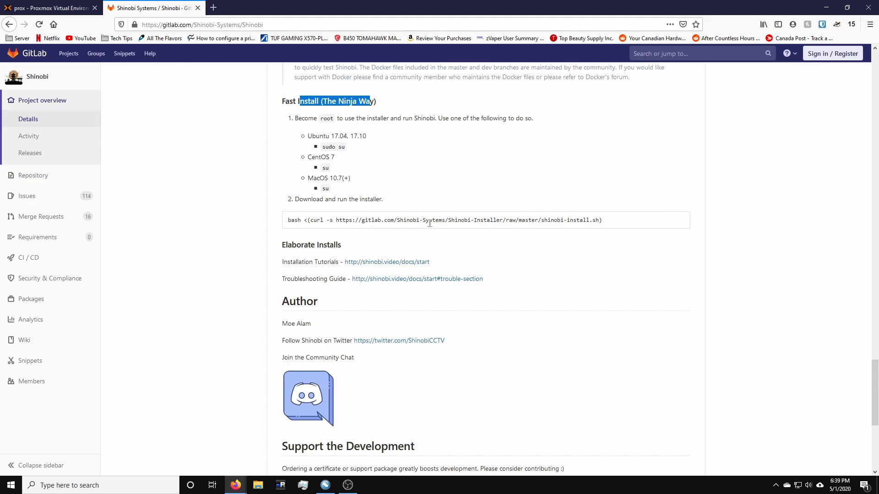
{"action": "triple_click", "coordinate": [289, 222]}
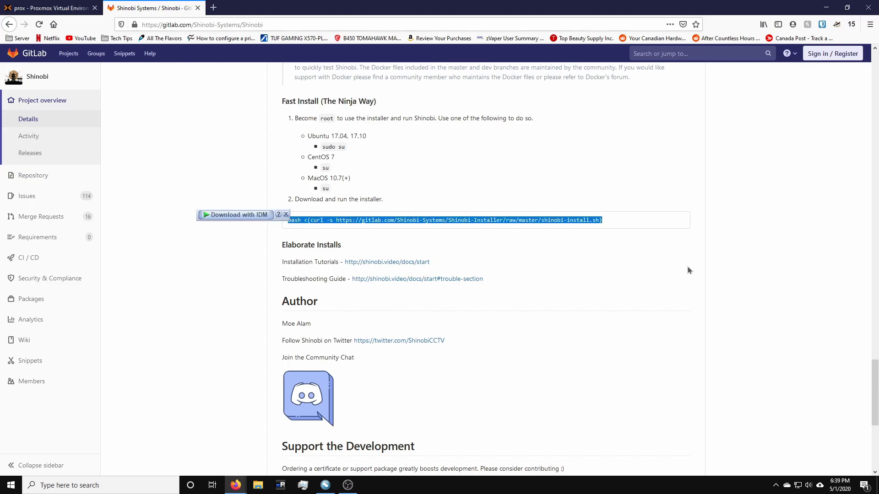
{"action": "left_click", "coordinate": [46, 8]}
Step: Paste and run the Shinobi installer command in the console, declining the development branch
{"action": "right_click", "coordinate": [320, 231]}
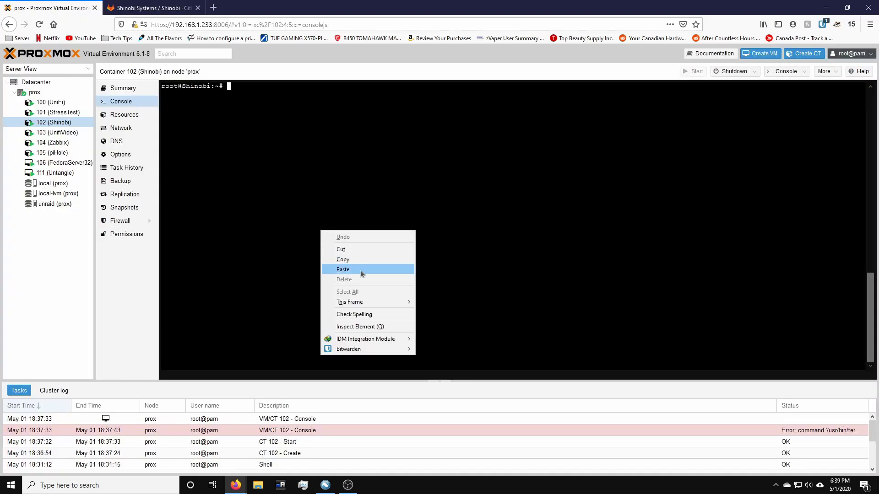
{"action": "left_click", "coordinate": [352, 269]}
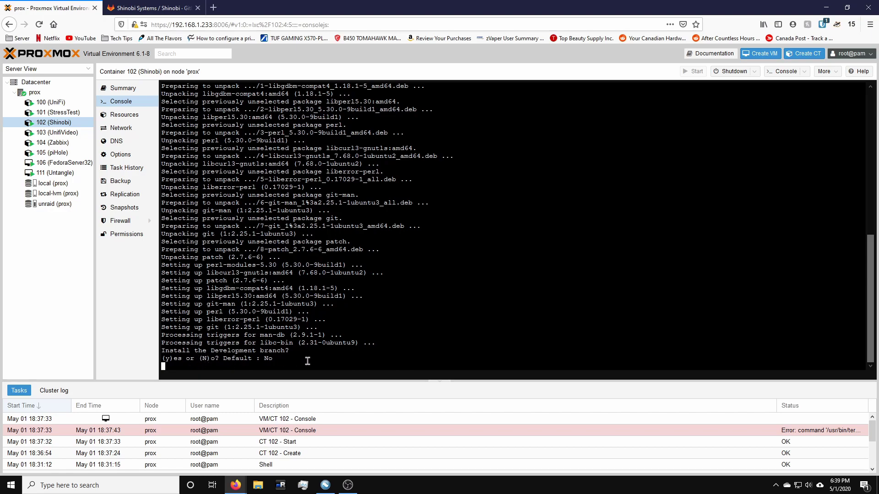
{"action": "key", "text": "Return"}
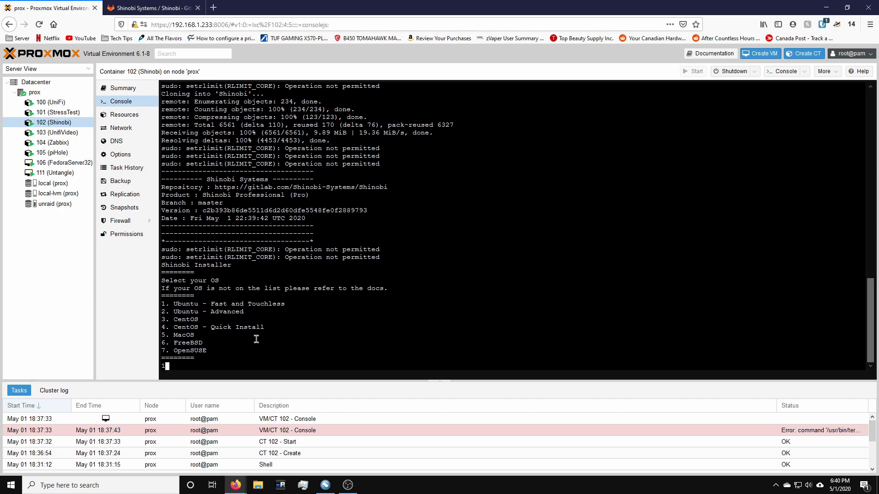
Step: Choose option 1, Ubuntu - Fast and Touchless, and let the Shinobi install complete
{"action": "key", "text": "Return"}
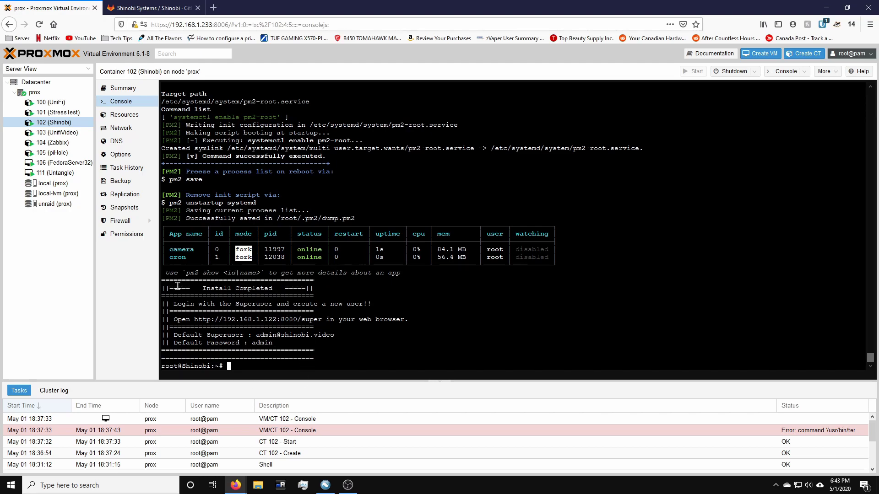
{"action": "left_click_drag", "start_coordinate": [165, 288], "coordinate": [310, 355]}
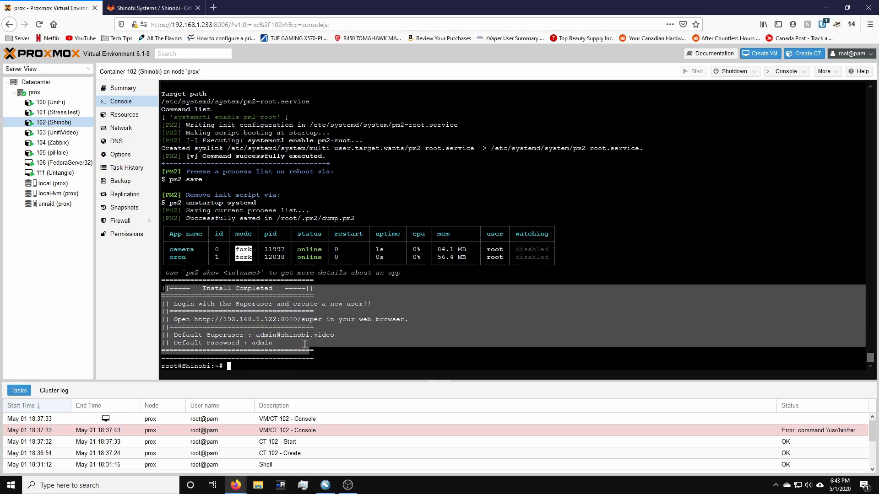
{"action": "left_click", "coordinate": [214, 321]}
{"action": "left_click_drag", "start_coordinate": [194, 319], "coordinate": [321, 319]}
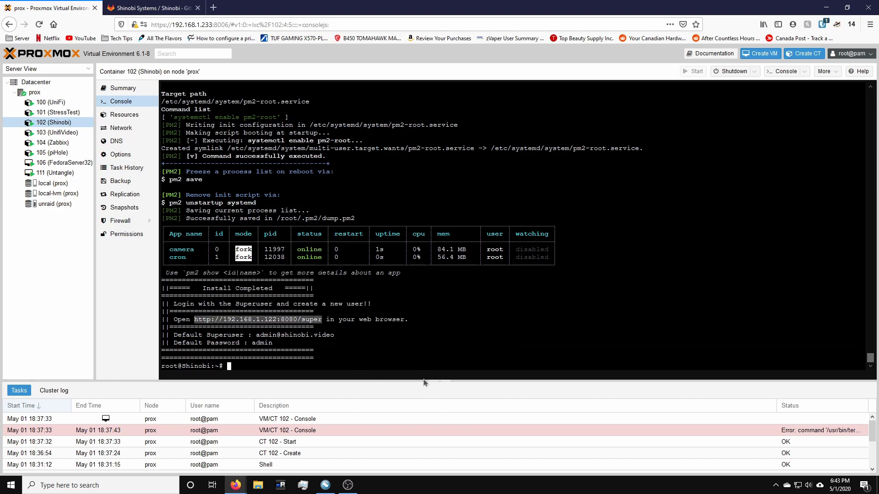
{"action": "key", "text": "ctrl+c"}
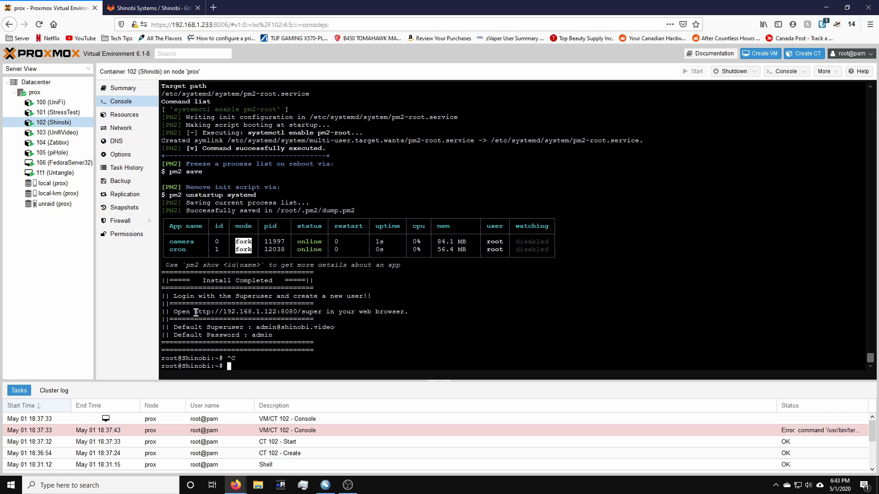
{"action": "left_click_drag", "start_coordinate": [194, 312], "coordinate": [320, 312]}
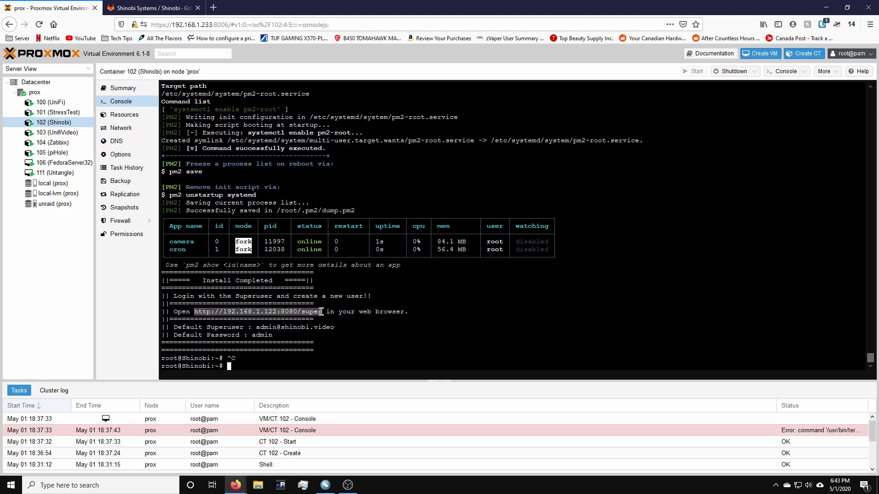
{"action": "right_click", "coordinate": [316, 311]}
{"action": "left_click", "coordinate": [360, 166]}
Step: Load the superuser URL in a new tab and log in with the default superuser email and password
{"action": "left_click", "coordinate": [213, 7]}
{"action": "key", "text": "ctrl+v"}
{"action": "key", "text": "Return"}
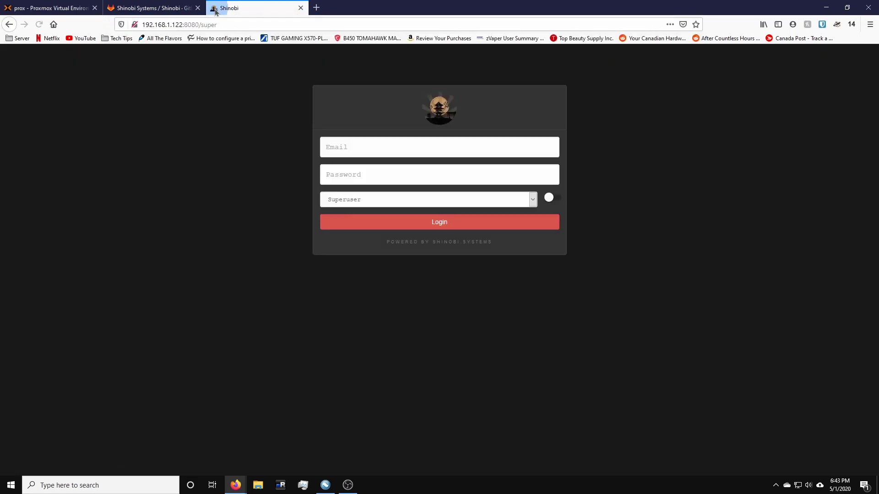
{"action": "left_click", "coordinate": [390, 141]}
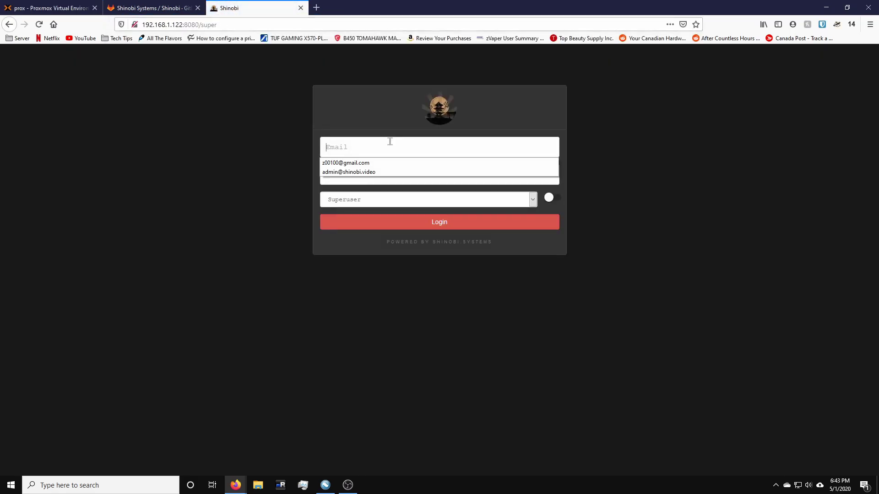
{"action": "left_click", "coordinate": [377, 172]}
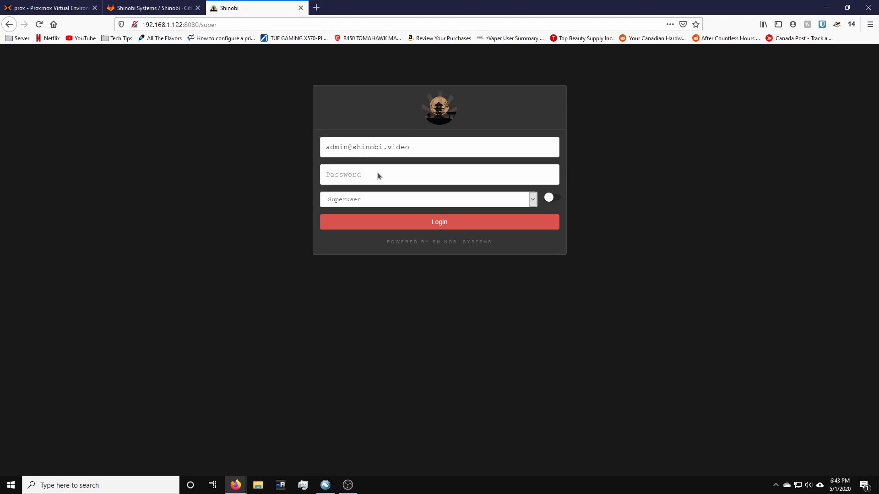
{"action": "left_click", "coordinate": [362, 181]}
{"action": "type", "text": "admin"}
{"action": "key", "text": "Return"}
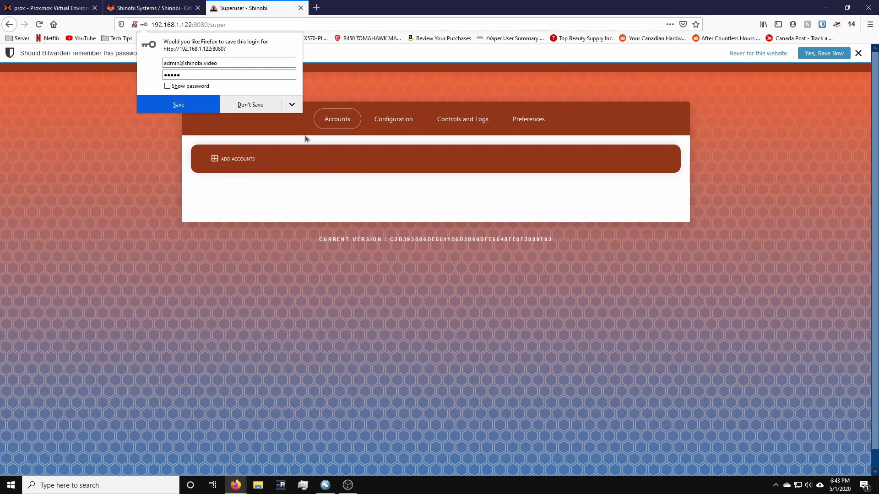
{"action": "left_click", "coordinate": [251, 105]}
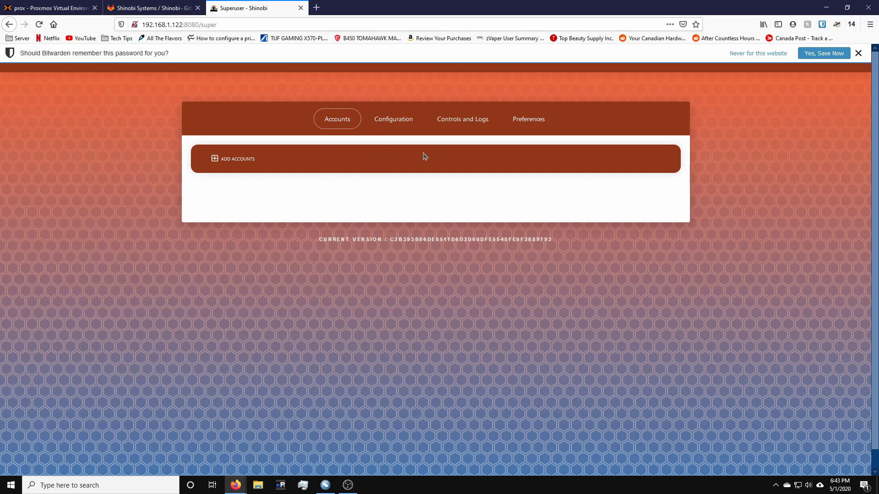
Step: Browse the superuser configuration, logs and preferences sections, ending on Accounts
{"action": "left_click", "coordinate": [419, 121]}
{"action": "scroll", "coordinate": [321, 238], "scroll_direction": "down", "scroll_amount": 5}
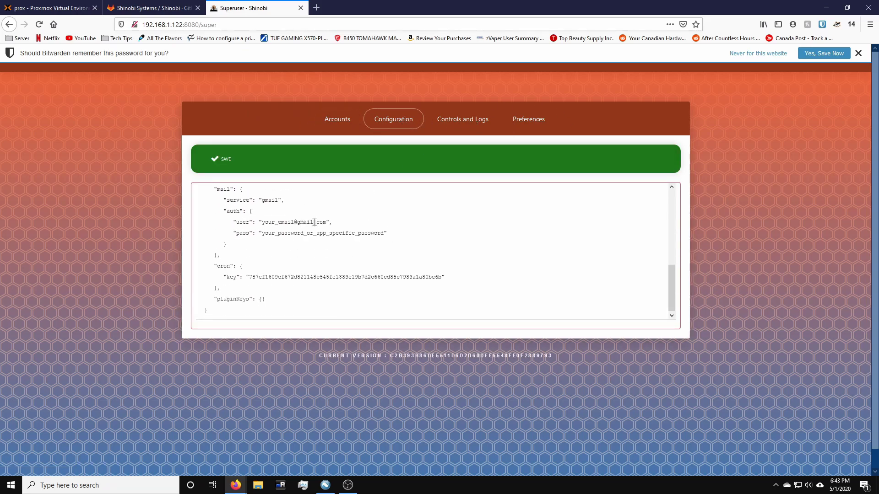
{"action": "left_click", "coordinate": [469, 119]}
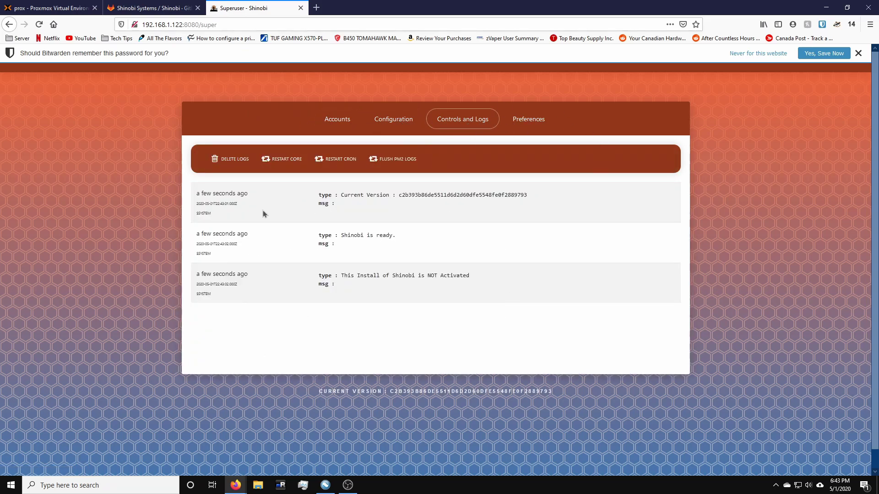
{"action": "left_click", "coordinate": [526, 121]}
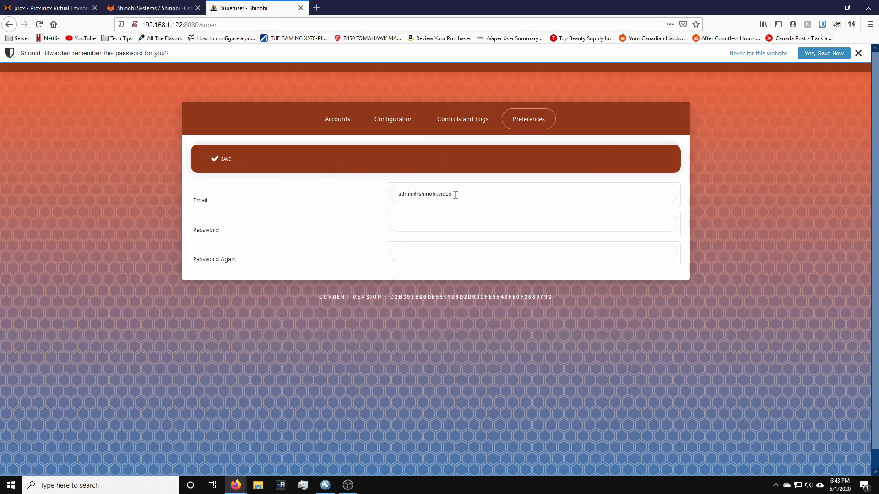
{"action": "left_click", "coordinate": [337, 119]}
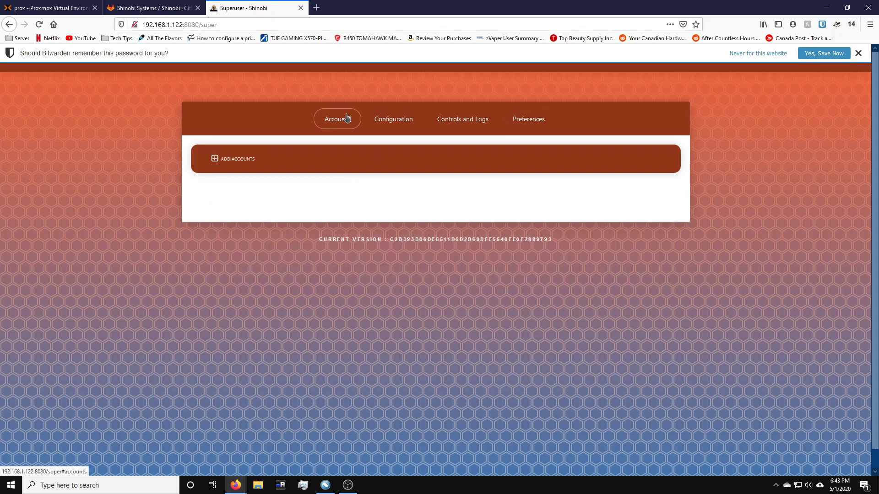
Step: Start a new Shinobi user account and fill in its email address
{"action": "left_click", "coordinate": [225, 161]}
{"action": "left_click", "coordinate": [392, 116]}
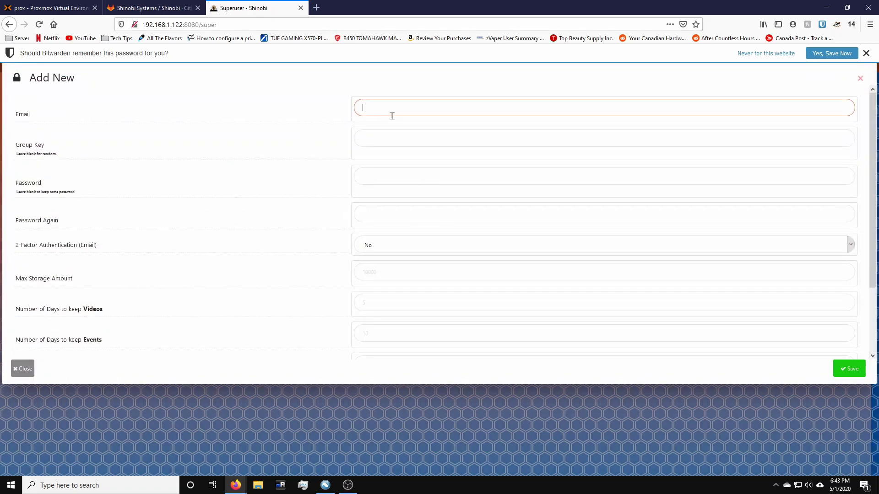
{"action": "type", "text": "z00"}
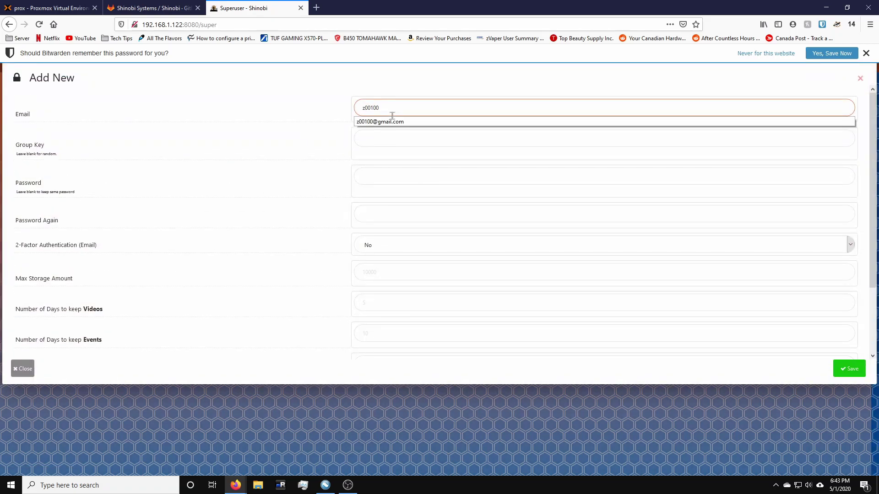
{"action": "type", "text": "100"}
{"action": "key", "text": "Down"}
{"action": "key", "text": "Tab"}
{"action": "key", "text": "Tab"}
Step: Enter and confirm the account password, save the account, and decline Firefox's password prompt
{"action": "key", "text": "Tab"}
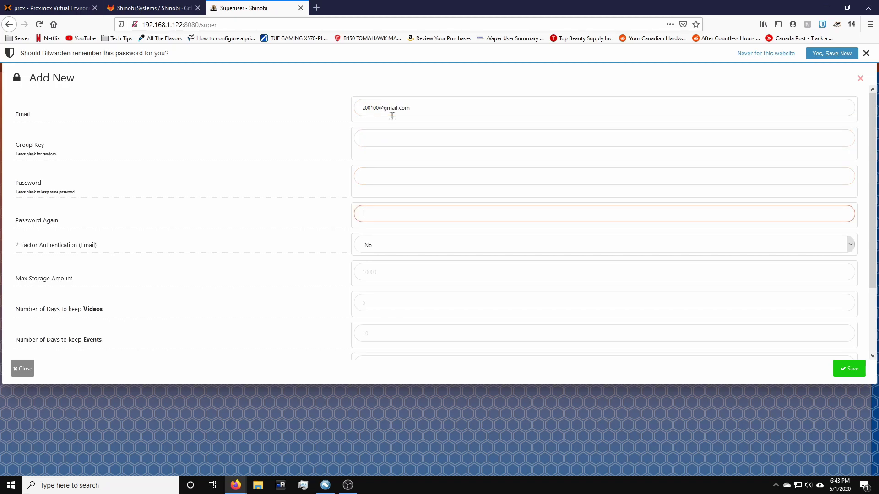
{"action": "key", "text": "shift+Tab"}
{"action": "type", "text": "••••••••"}
{"action": "key", "text": "Tab"}
{"action": "scroll", "coordinate": [396, 174], "scroll_direction": "down", "scroll_amount": 3}
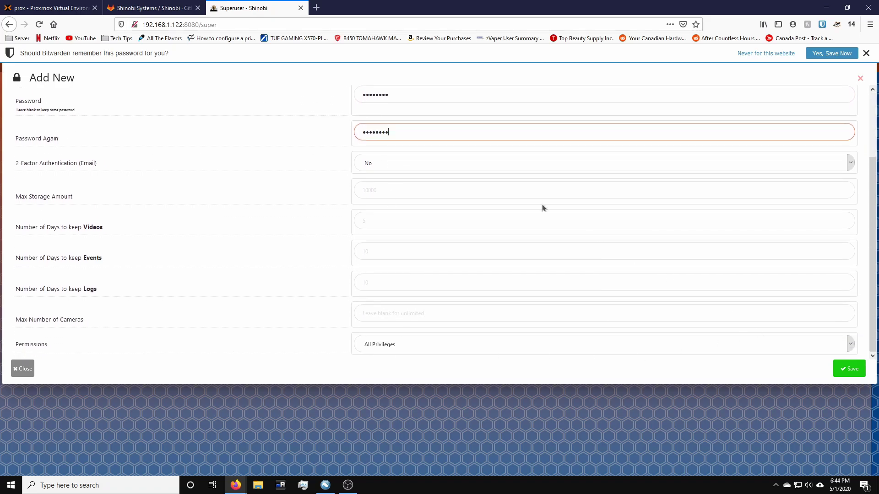
{"action": "scroll", "coordinate": [405, 201], "scroll_direction": "up", "scroll_amount": 3}
{"action": "left_click", "coordinate": [849, 368]}
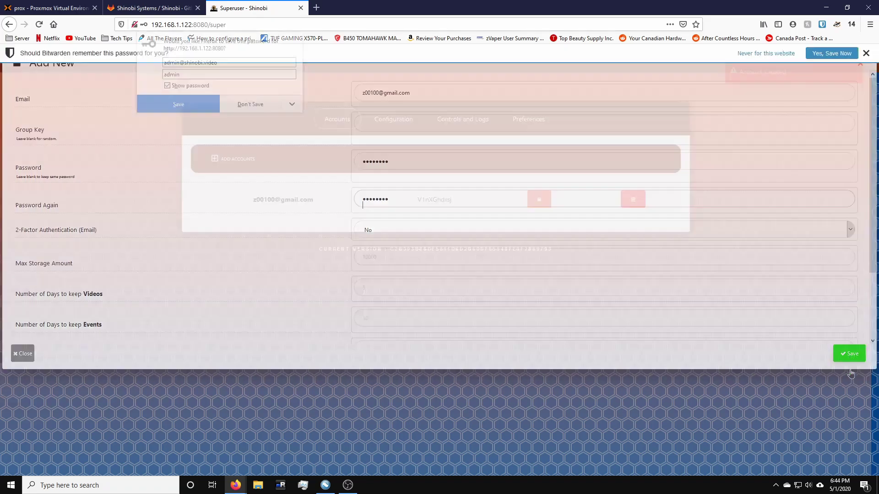
{"action": "left_click", "coordinate": [272, 98]}
{"action": "left_click_drag", "start_coordinate": [198, 24], "coordinate": [372, 42]}
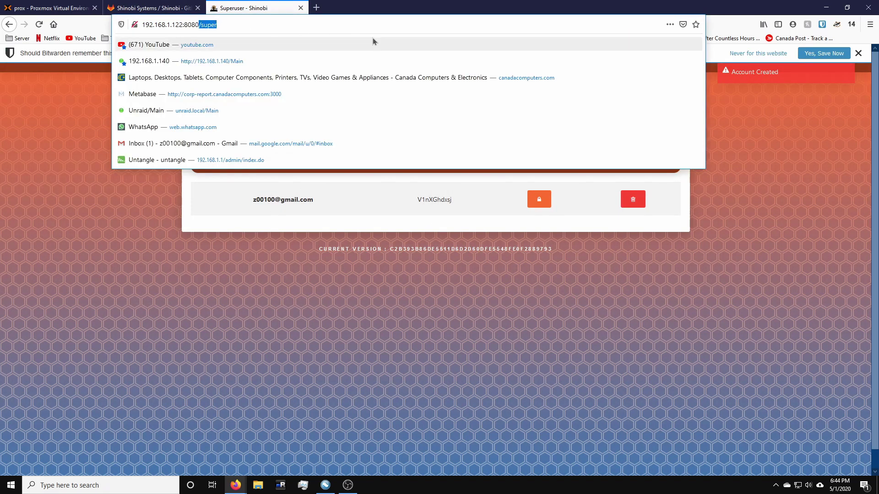
Step: Drop /super from the URL, sign in as the new account, then return to the Proxmox console
{"action": "key", "text": "BackSpace"}
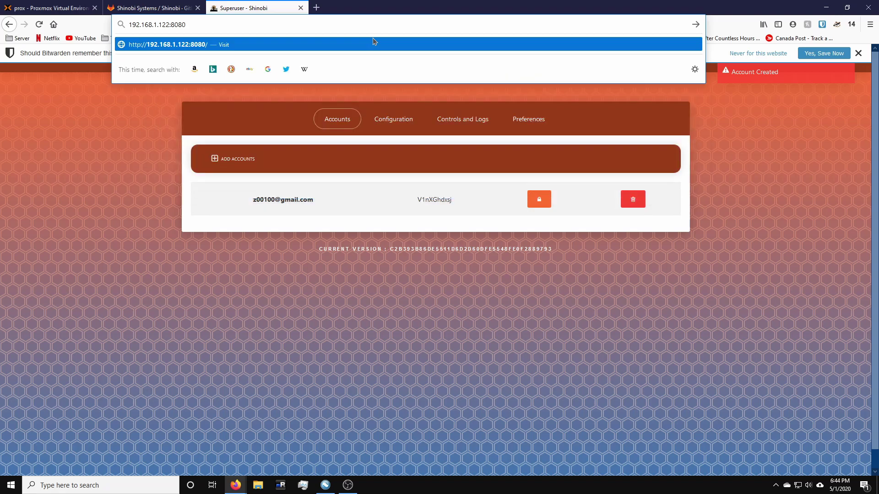
{"action": "key", "text": "Return"}
{"action": "left_click", "coordinate": [349, 170]}
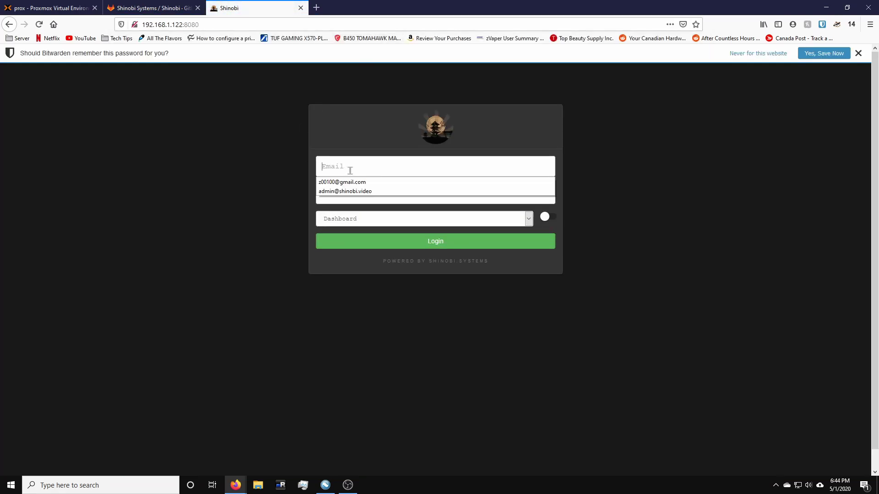
{"action": "key", "text": "Down"}
{"action": "key", "text": "Return"}
{"action": "type", "text": "••"}
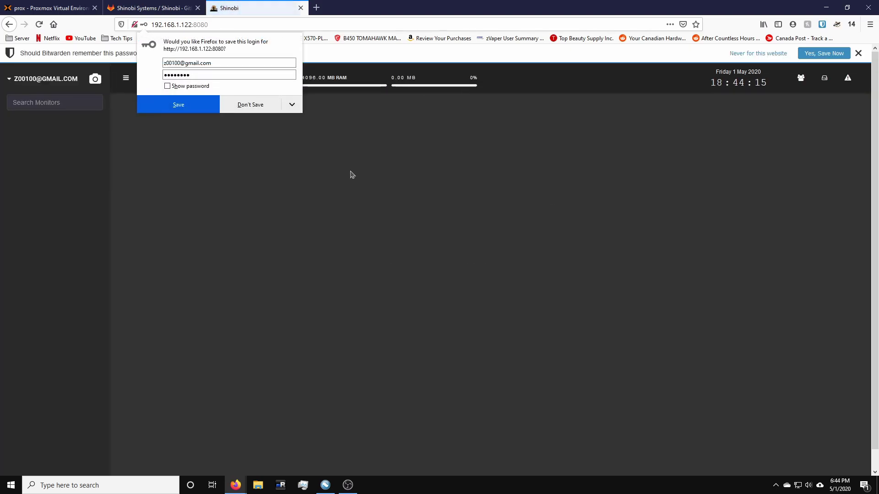
{"action": "left_click", "coordinate": [216, 106]}
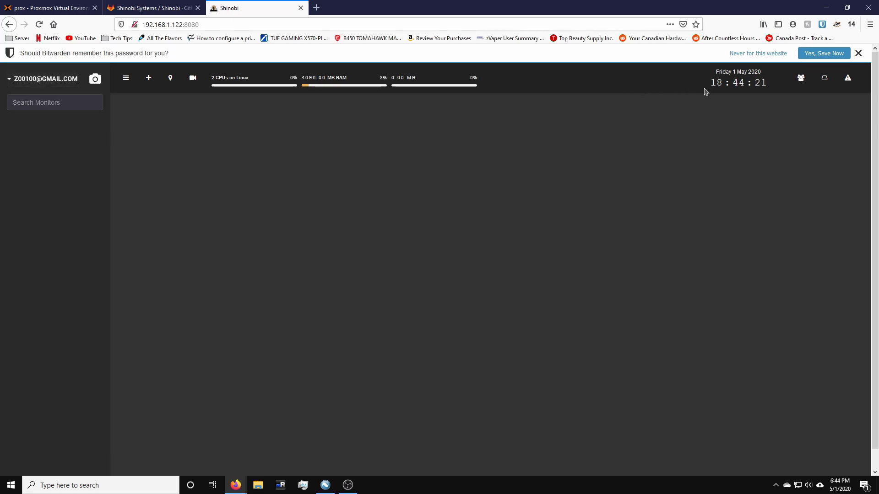
{"action": "left_click", "coordinate": [67, 4]}
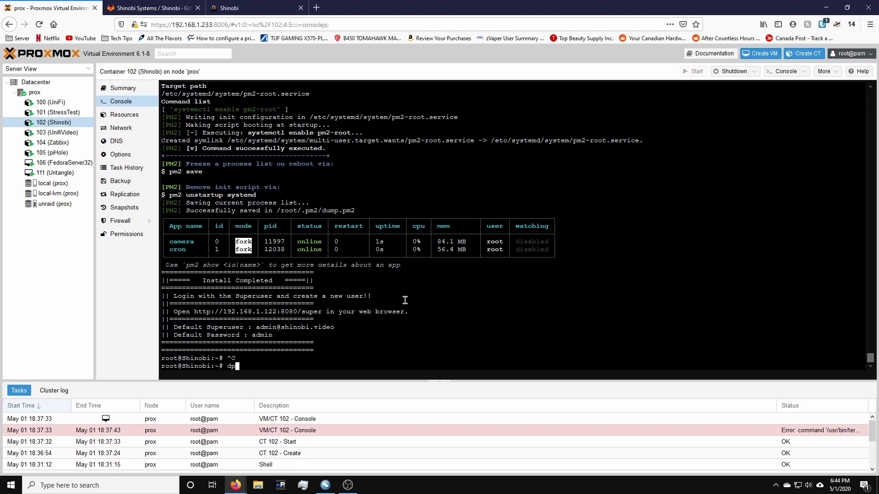
Step: Run dpkg-reconfigure tzdata, choose America/Tortola, and check the time with date
{"action": "type", "text": "econfigure tzdata"}
{"action": "key", "text": "Return"}
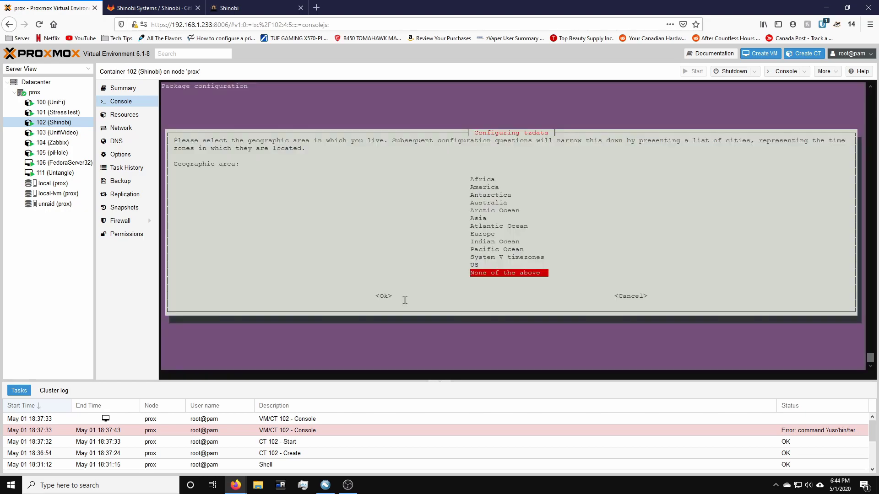
{"action": "key", "text": "Up"}
{"action": "key", "text": "Up"}
{"action": "key", "text": "Up"}
{"action": "key", "text": "Up"}
{"action": "key", "text": "Up"}
{"action": "key", "text": "Up"}
{"action": "key", "text": "Up"}
{"action": "key", "text": "Up"}
{"action": "key", "text": "Up"}
{"action": "key", "text": "Up"}
{"action": "key", "text": "Up"}
{"action": "key", "text": "Up"}
{"action": "key", "text": "Down"}
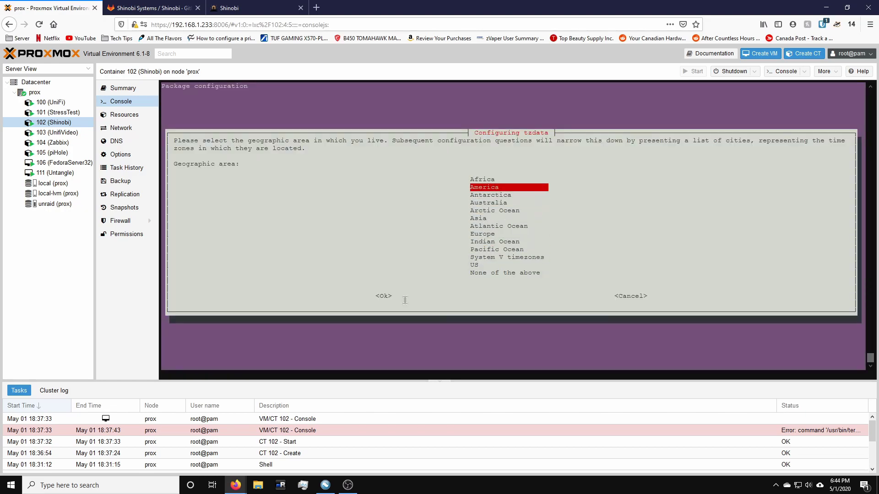
{"action": "key", "text": "Return"}
{"action": "key", "text": "Page_Down"}
{"action": "key", "text": "Page_Down"}
{"action": "key", "text": "Page_Down"}
{"action": "key", "text": "Page_Down"}
{"action": "key", "text": "Page_Down"}
{"action": "key", "text": "Page_Down"}
{"action": "key", "text": "Page_Down"}
{"action": "key", "text": "Up"}
{"action": "key", "text": "Up"}
{"action": "key", "text": "Up"}
{"action": "key", "text": "Up"}
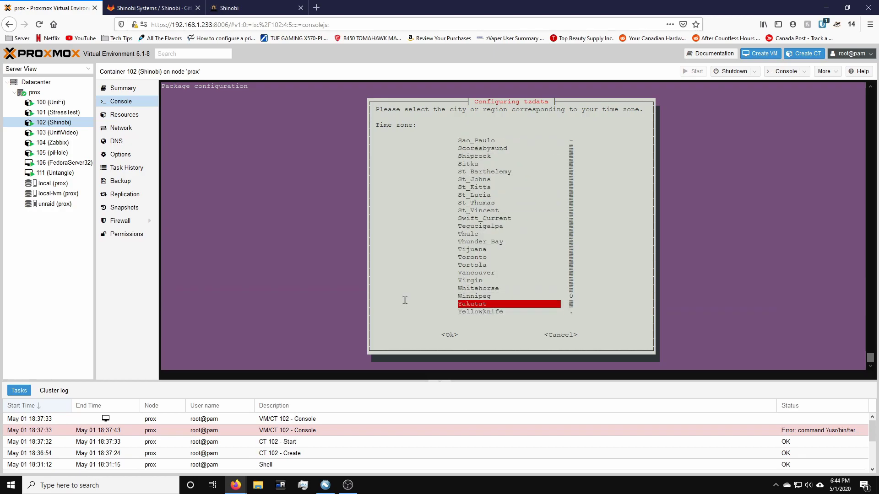
{"action": "key", "text": "Up"}
{"action": "key", "text": "Up"}
{"action": "key", "text": "Return"}
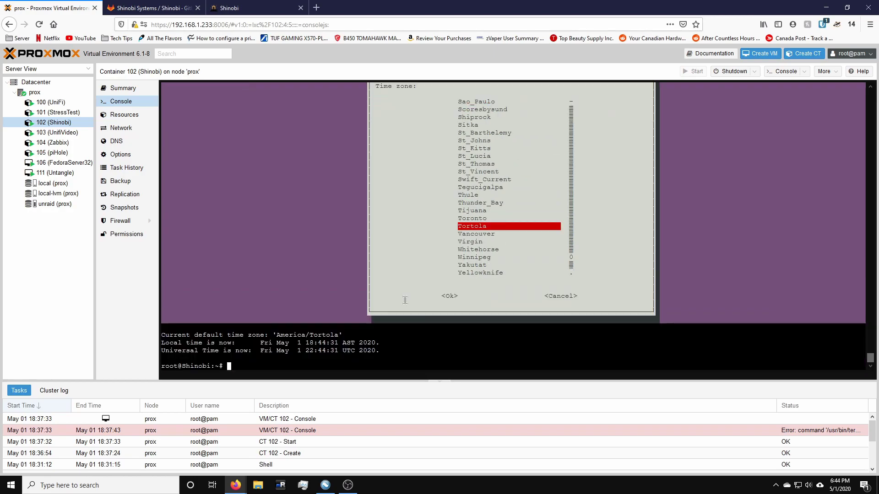
{"action": "type", "text": "date"}
{"action": "key", "text": "Return"}
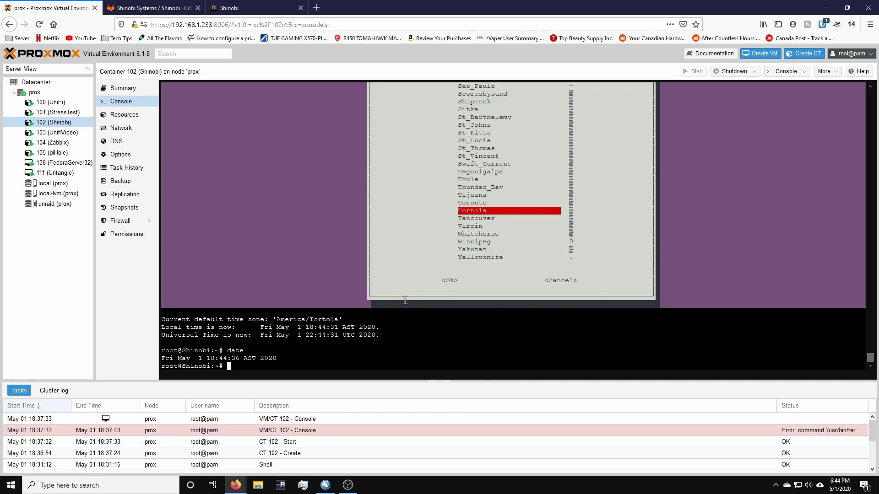
Step: Rerun the tzdata reconfiguration and correct the time zone to America/Toronto
{"action": "key", "text": "Up"}
{"action": "key", "text": "Up"}
{"action": "key", "text": "Return"}
{"action": "key", "text": "Return"}
{"action": "key", "text": "Up"}
{"action": "key", "text": "Return"}
{"action": "key", "text": "Up"}
{"action": "key", "text": "Up"}
{"action": "key", "text": "Return"}
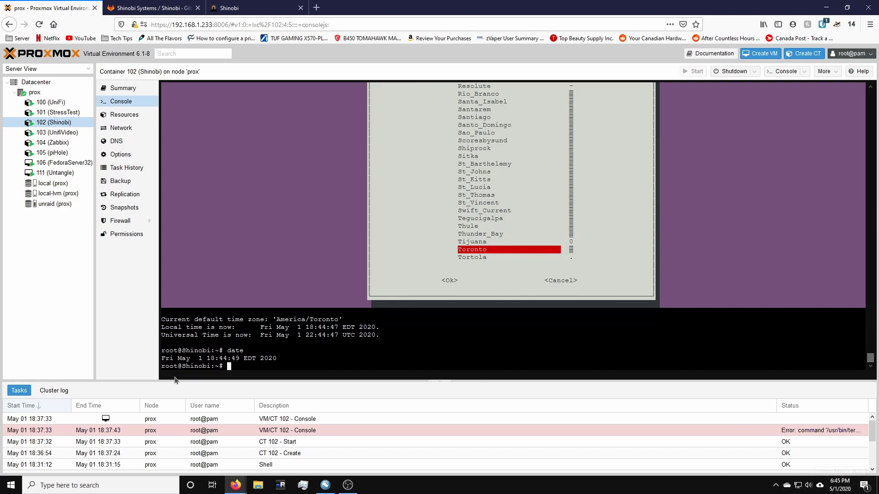
Step: Clear the terminal and reboot the Shinobi container
{"action": "key", "text": "ctrl+l"}
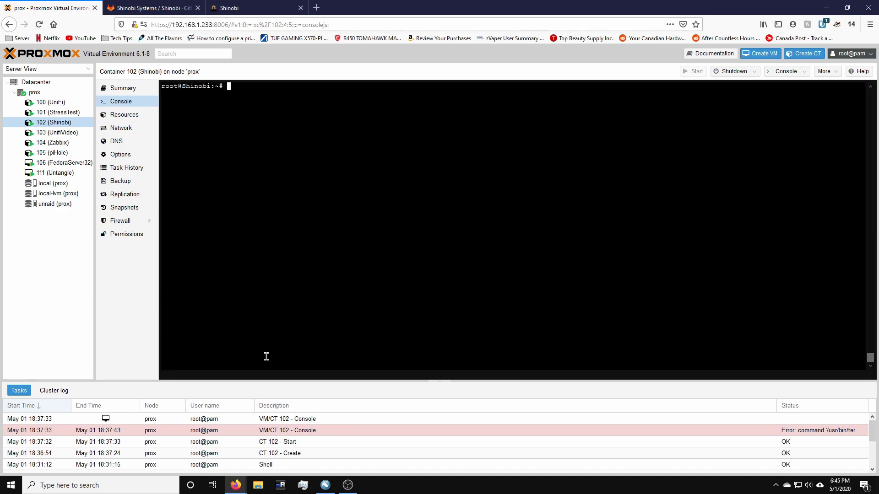
{"action": "type", "text": "reboot"}
{"action": "key", "text": "Return"}
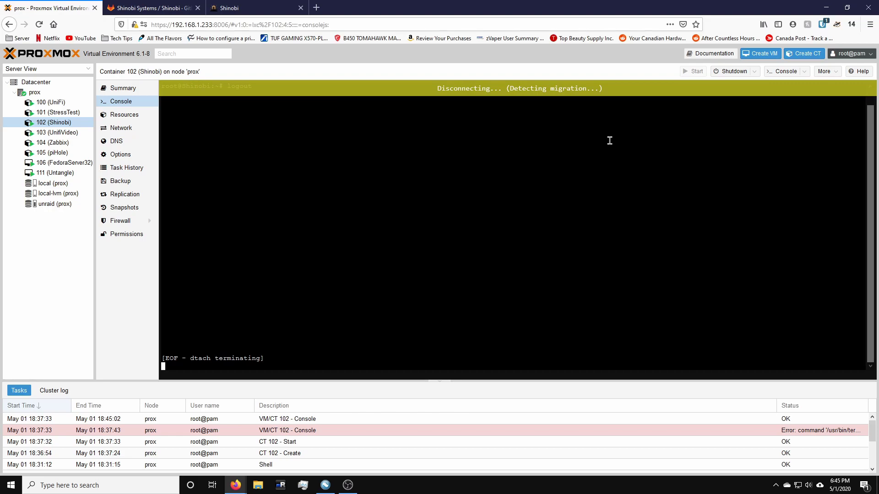
Step: Log back in as root and launch htop to check Shinobi's processes
{"action": "type", "text": "root"}
{"action": "key", "text": "Return"}
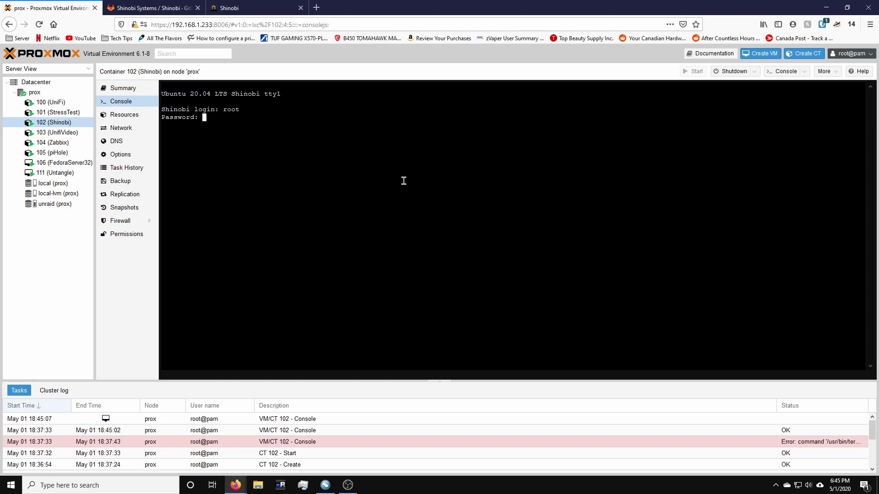
{"action": "key", "text": "Return"}
{"action": "type", "text": "htop"}
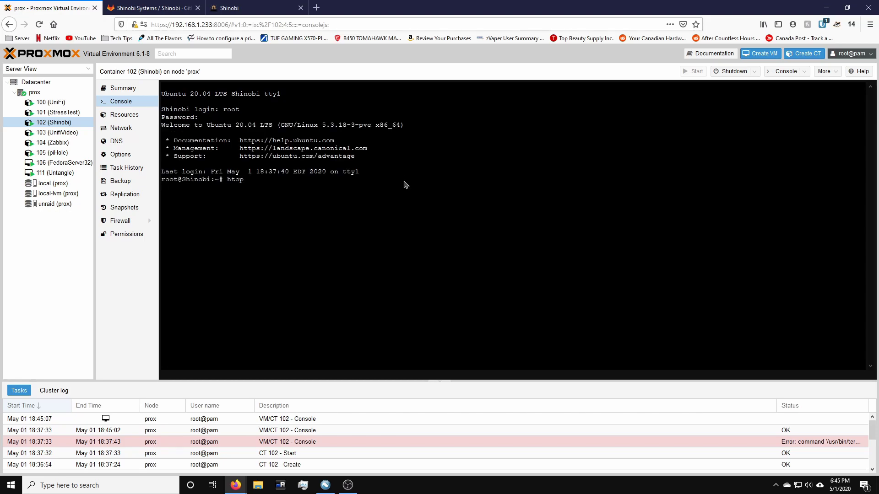
{"action": "key", "text": "Return"}
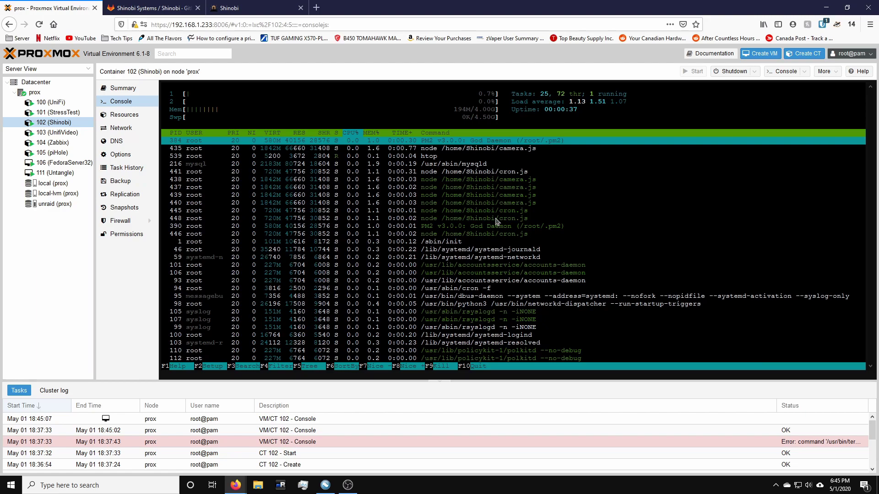
Step: Back on the Shinobi tab, close Help, reload the dashboard with Resend, and dismiss the Bitwarden bar
{"action": "key", "text": "ctrl+shift+Tab"}
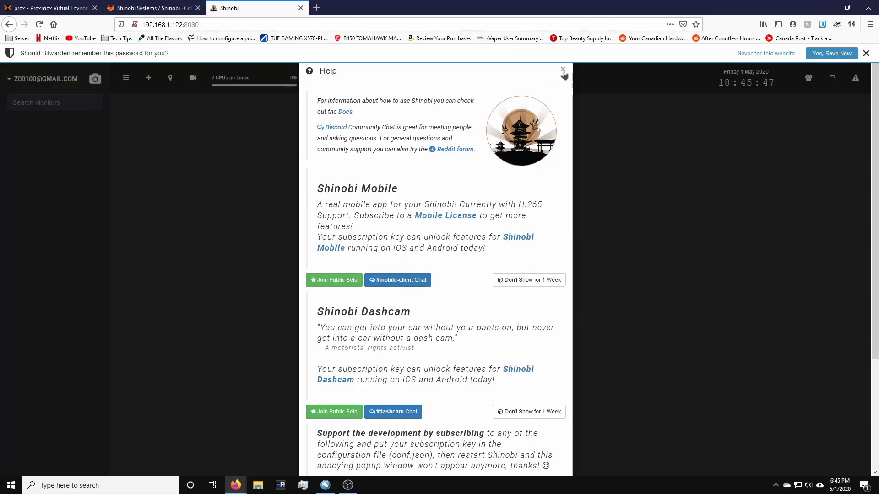
{"action": "left_click", "coordinate": [563, 70]}
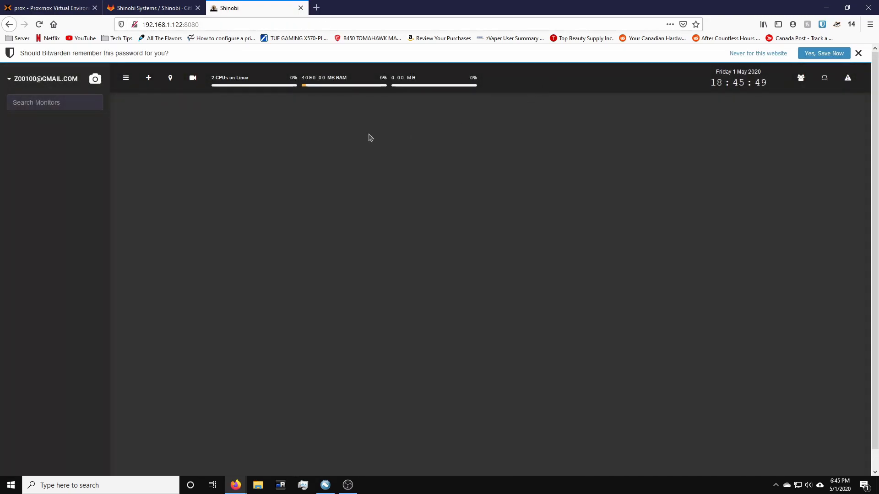
{"action": "key", "text": "F5"}
{"action": "left_click", "coordinate": [561, 217]}
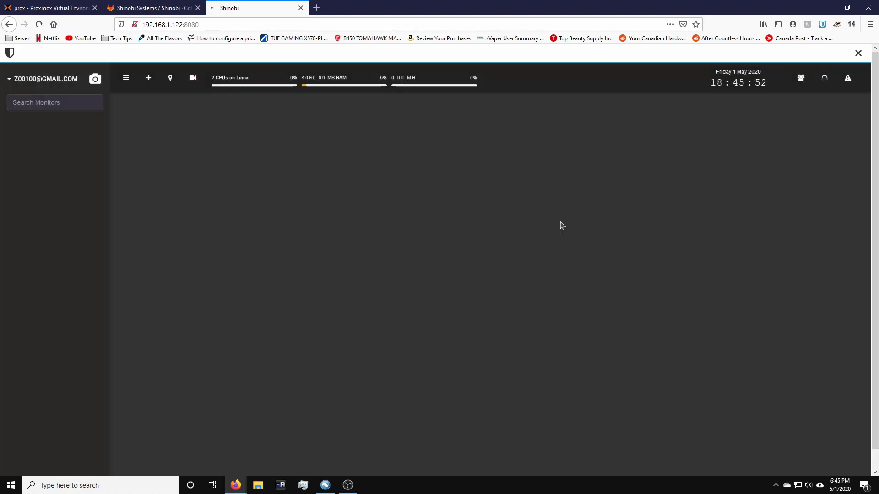
{"action": "left_click", "coordinate": [858, 54]}
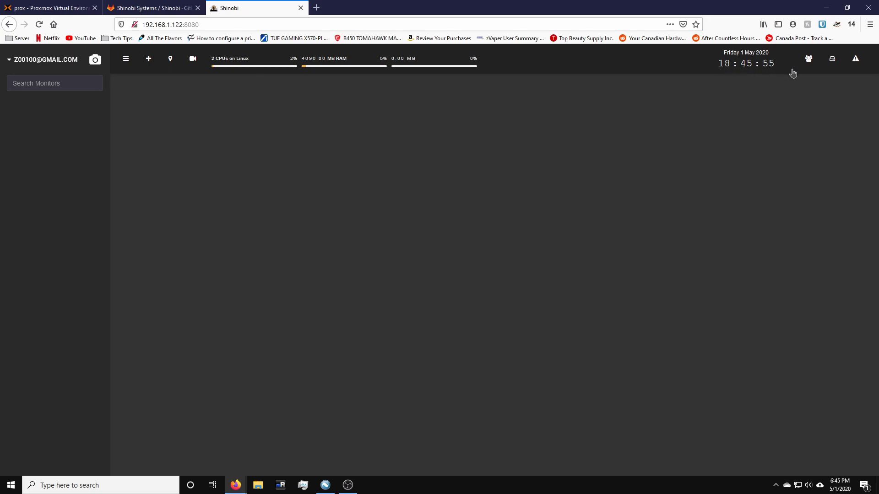